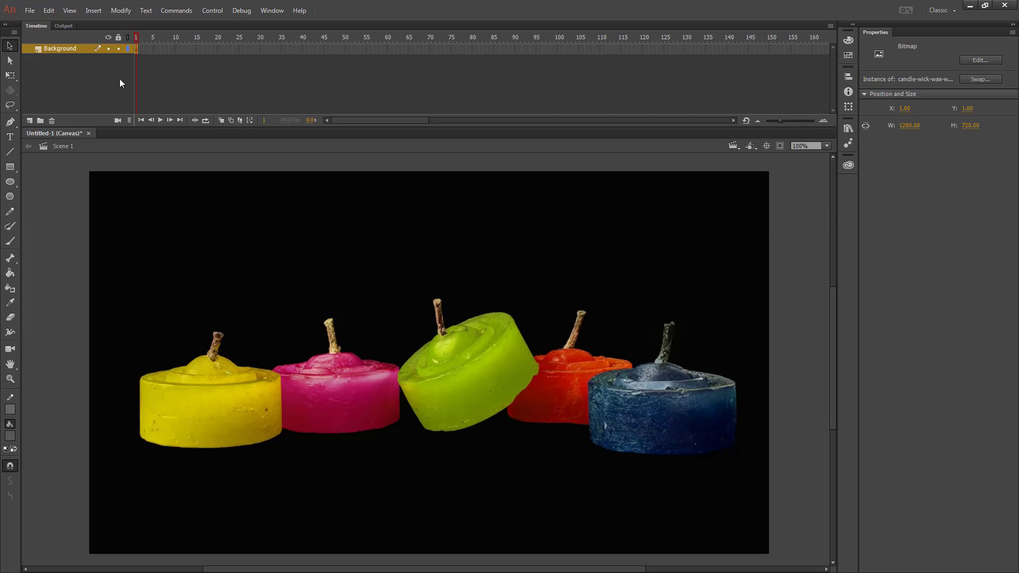
- Lock the Background layer and add a new layer above it
left_click(117, 49)
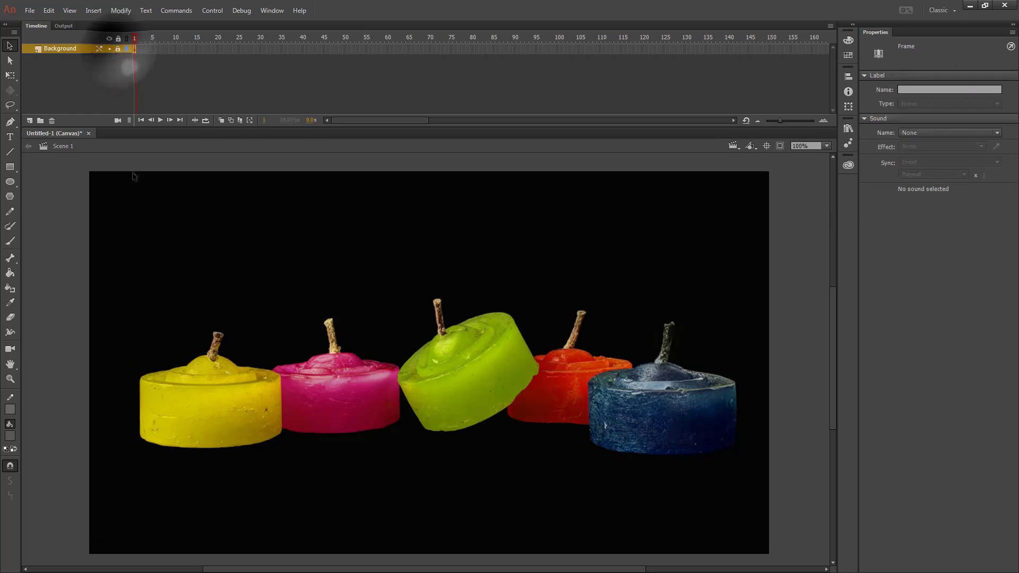
left_click(29, 121)
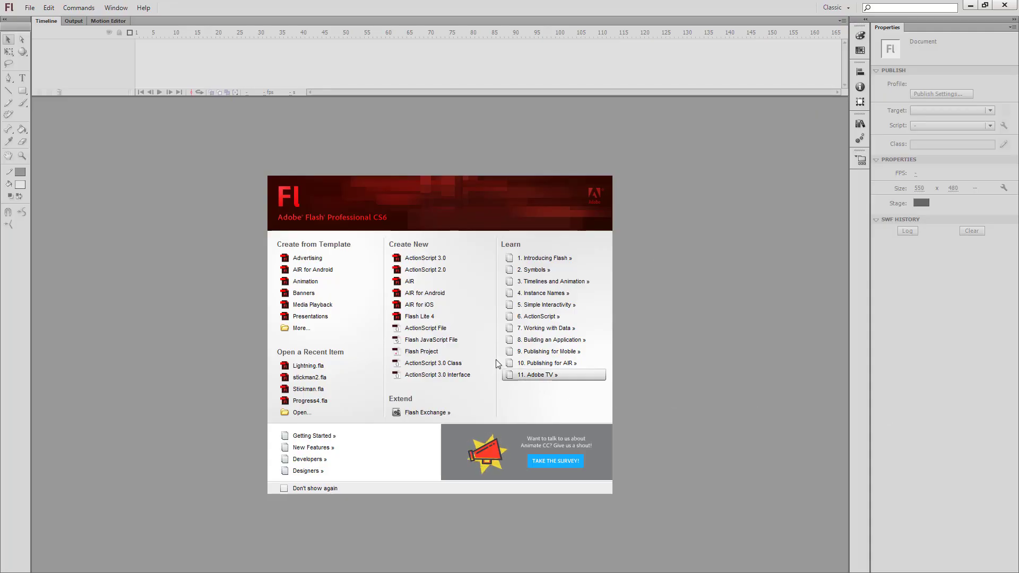
- Switch to Flash Professional CS6, create an ActionScript 3.0 document and generate a 100-frame Fire Animation on the stage with the Deco tool
left_click(434, 261)
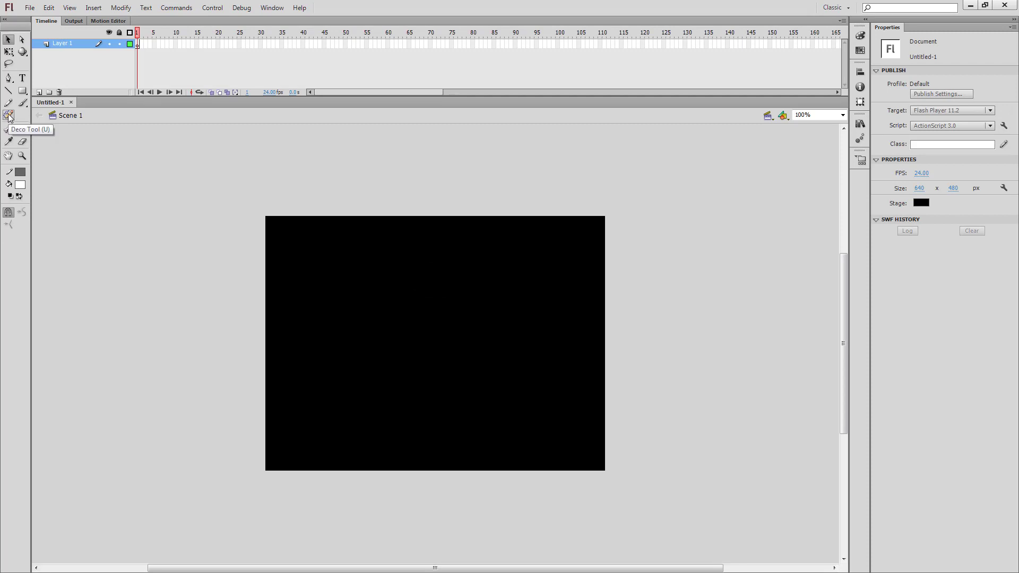
left_click(9, 118)
left_click(921, 83)
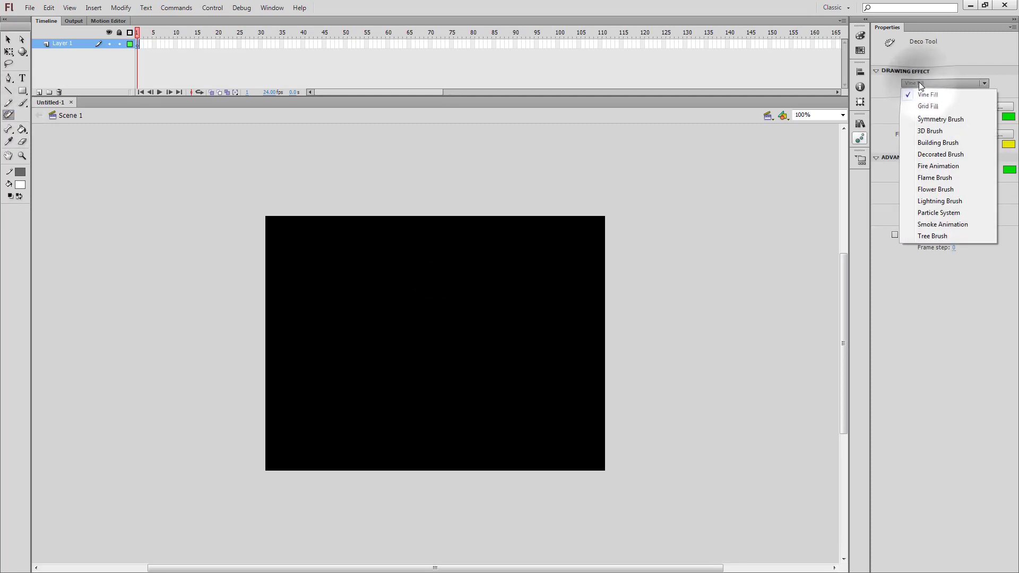
left_click(938, 166)
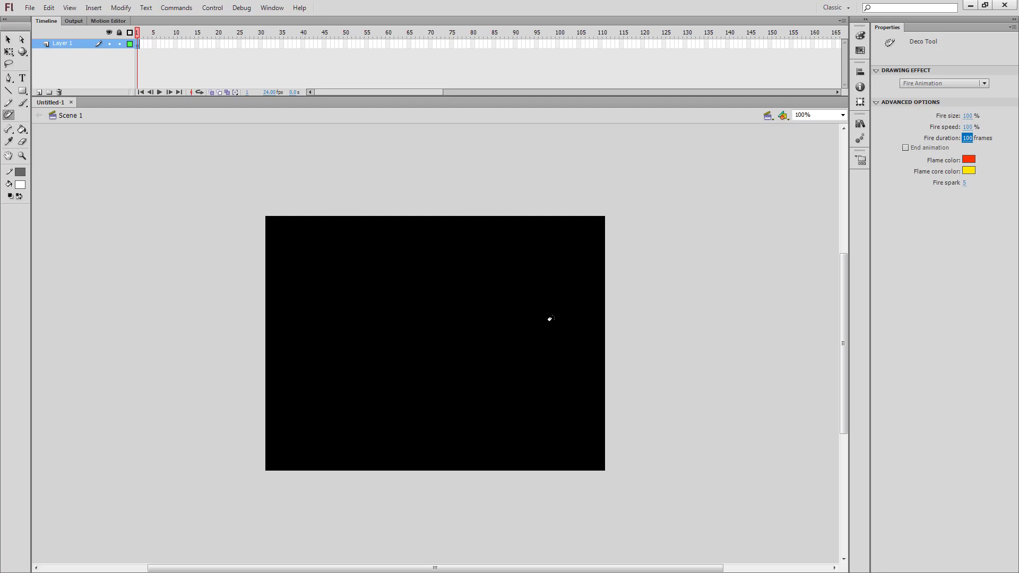
left_click(374, 305)
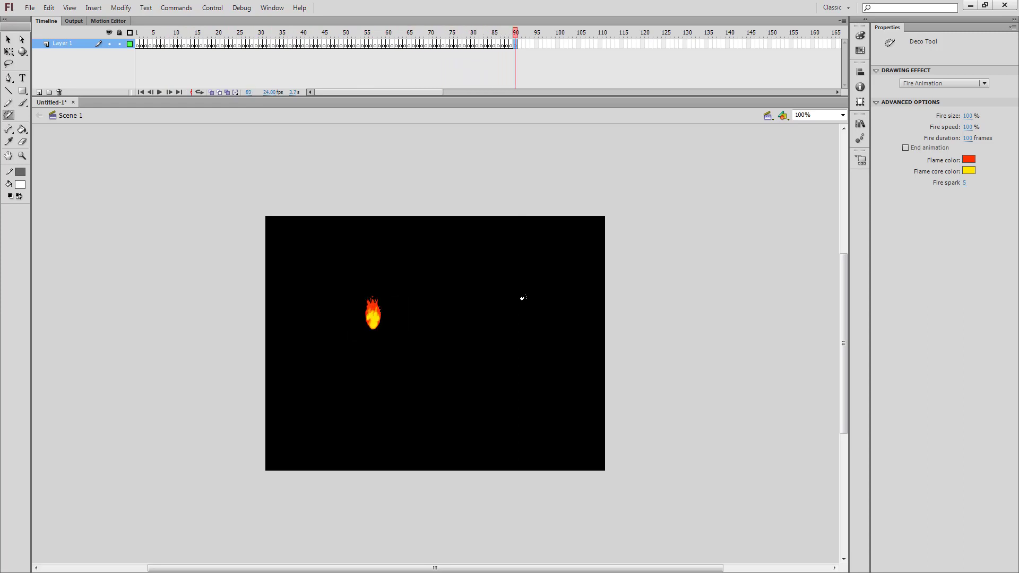
key("Return")
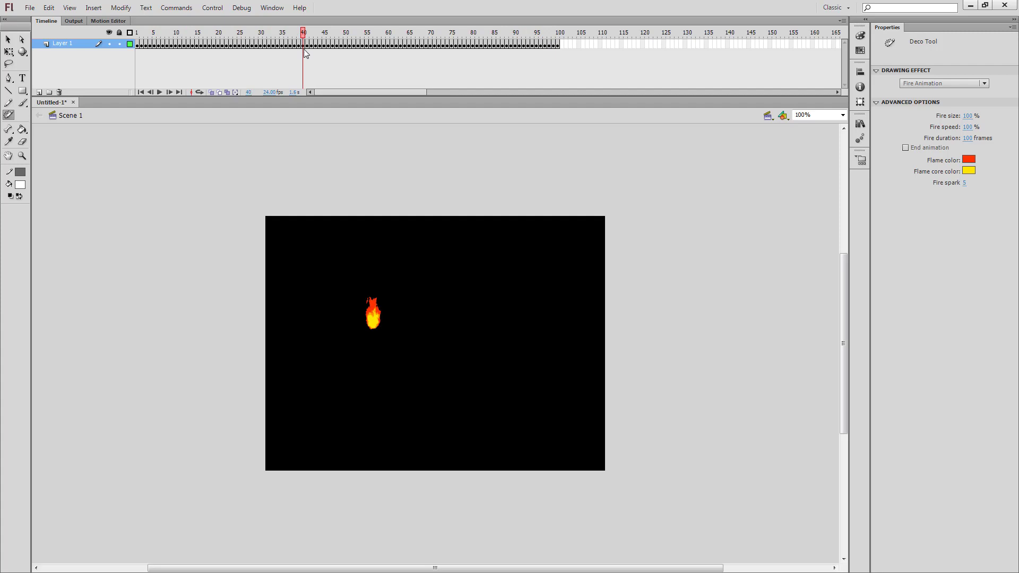
- Remove frames 1 to 40 of the fire animation, where the flame is still building up
left_click_drag(303, 49, 112, 44)
key("v")
right_click(242, 43)
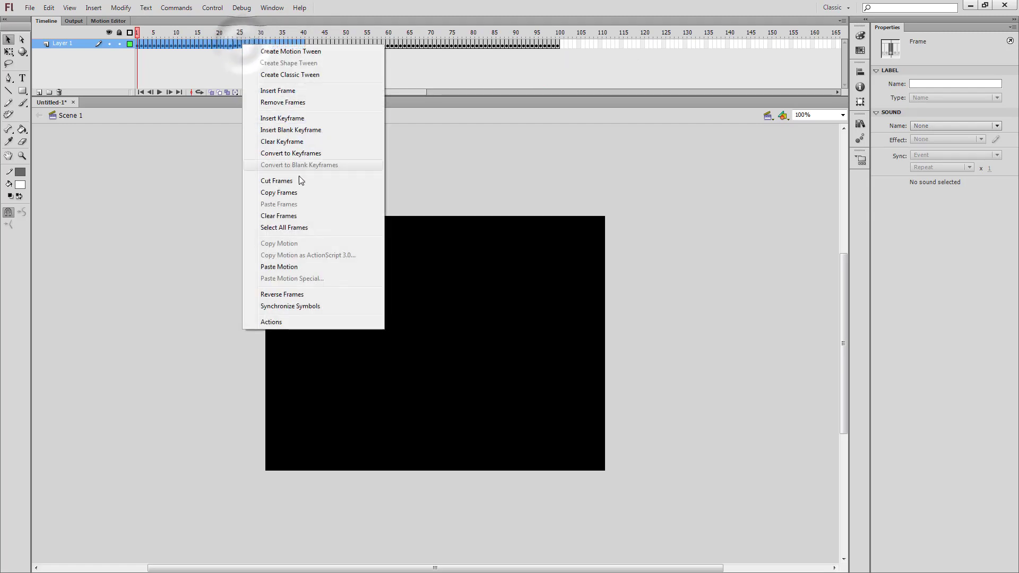
left_click(283, 101)
left_click_drag(340, 33, 53, 57)
- Cut all 60 remaining fire frames from Layer 1 of the main scene
left_click_drag(138, 44, 388, 44)
right_click(388, 44)
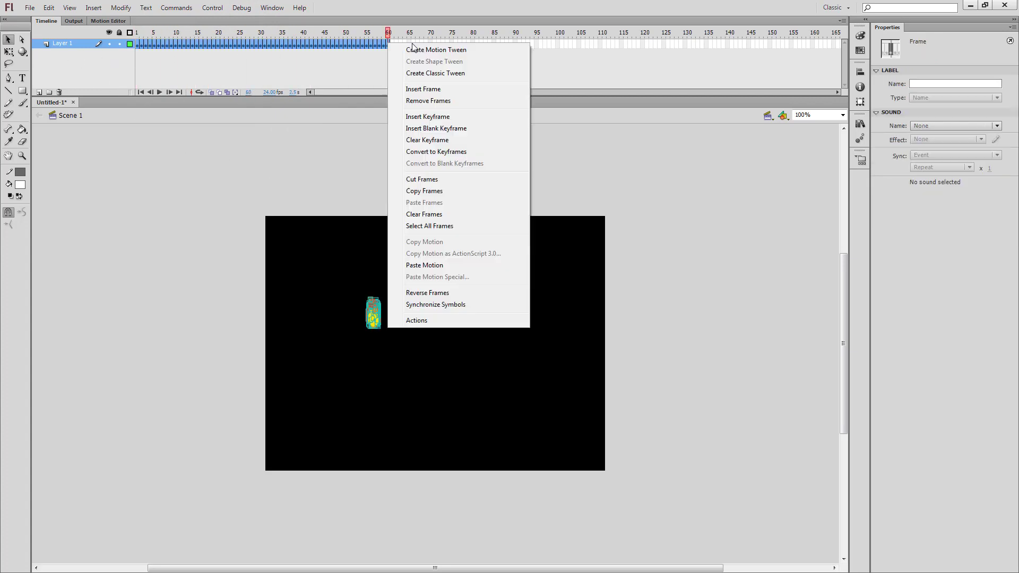
left_click(432, 181)
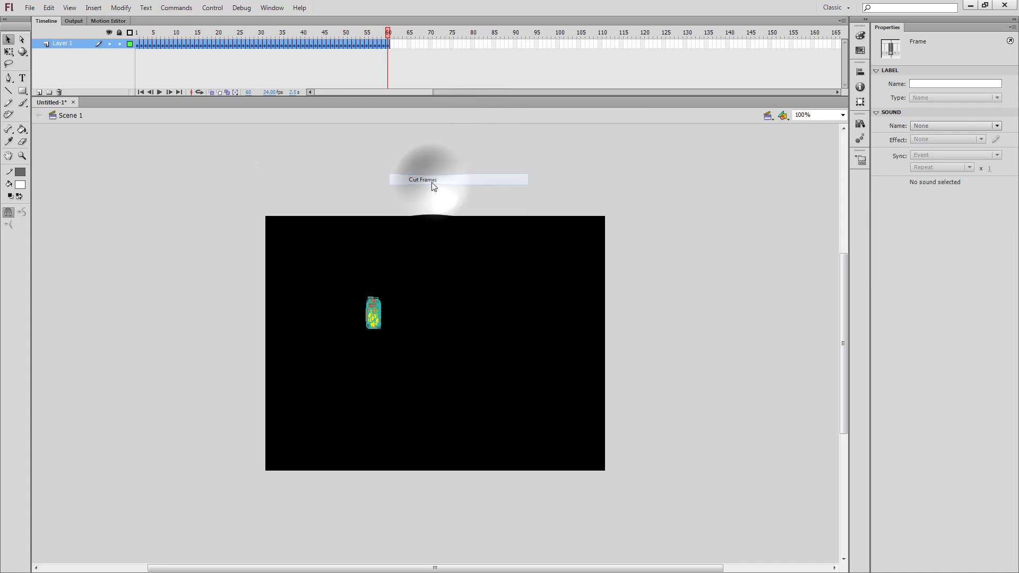
- Create a new movie clip symbol named Fire in the library
left_click(860, 123)
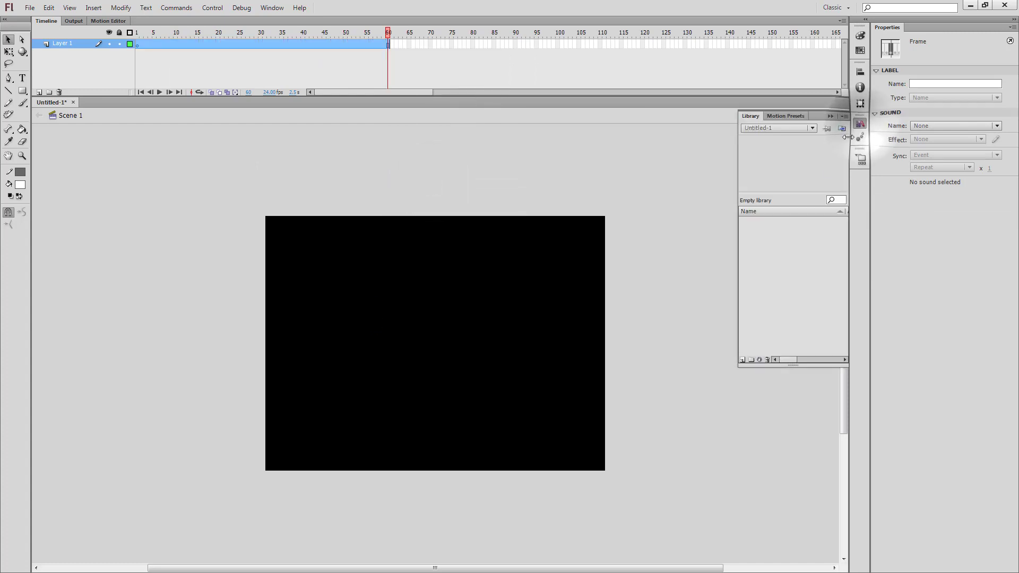
left_click(742, 360)
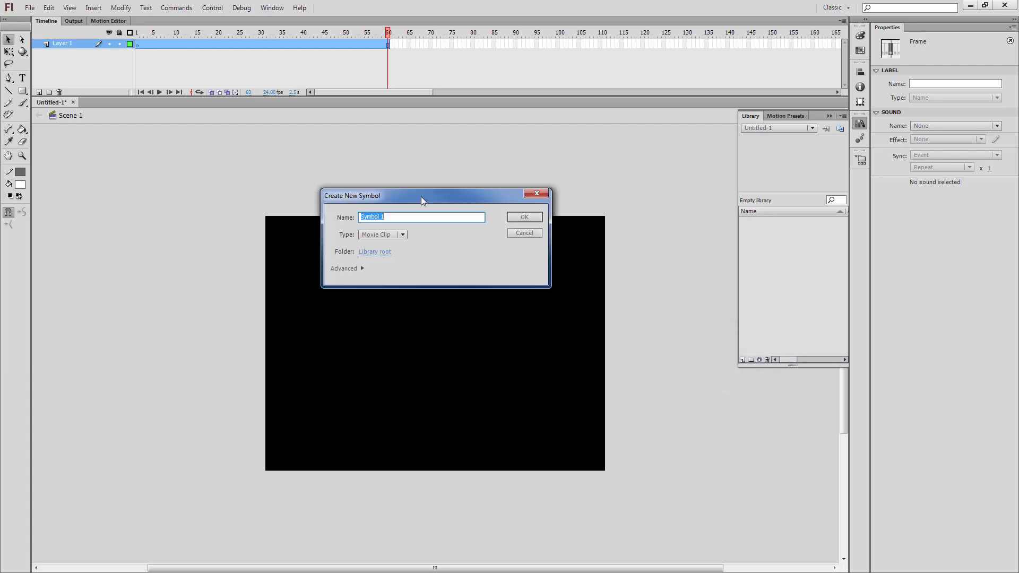
type("Fire")
key("Return")
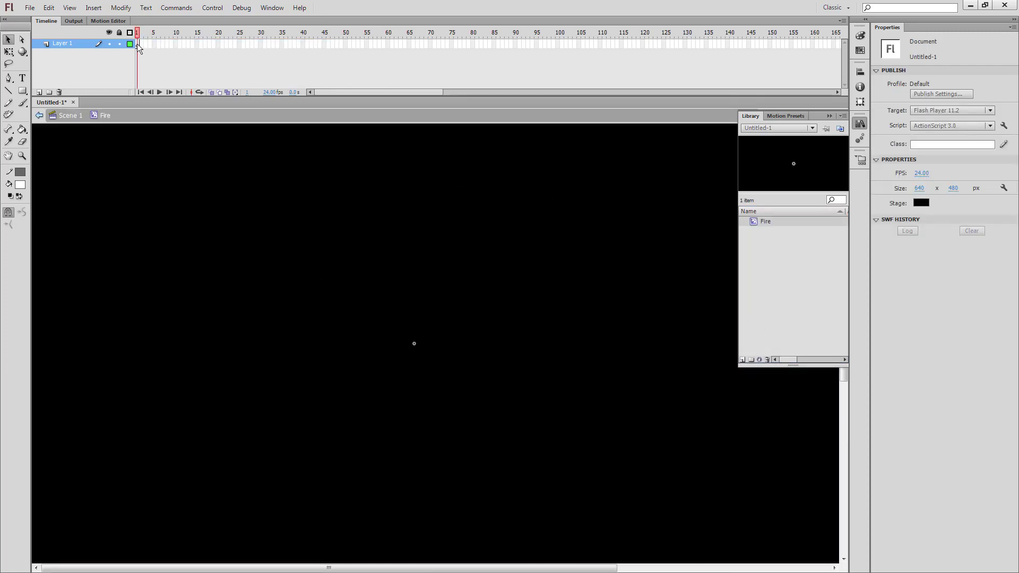
- Paste the cut flame frames at frame 1 of the Fire symbol, preview them and return to Scene 1
right_click(137, 44)
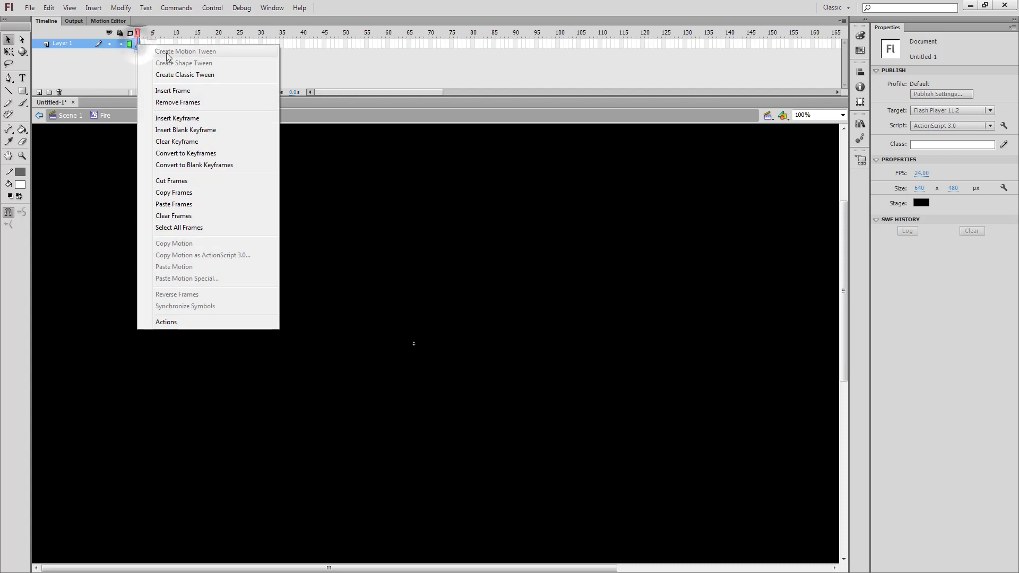
left_click(188, 207)
key("Return")
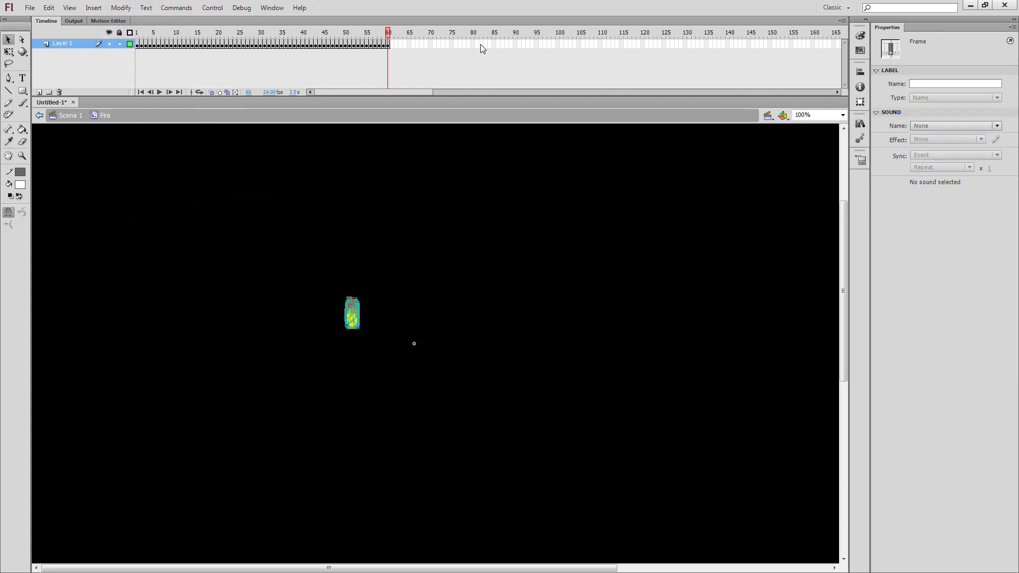
left_click(70, 116)
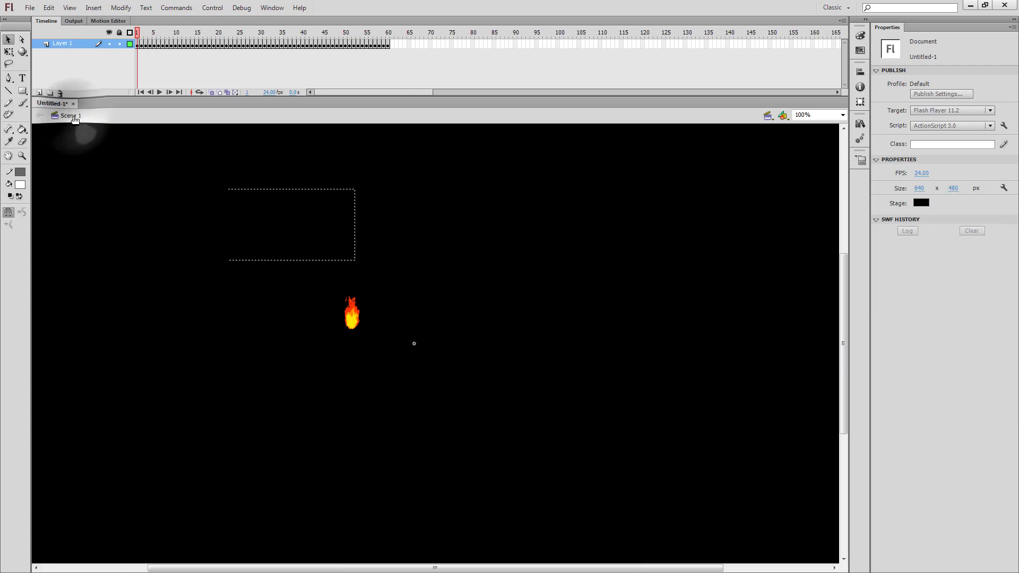
- Create a second movie clip symbol named Smoke in the library
left_click(860, 124)
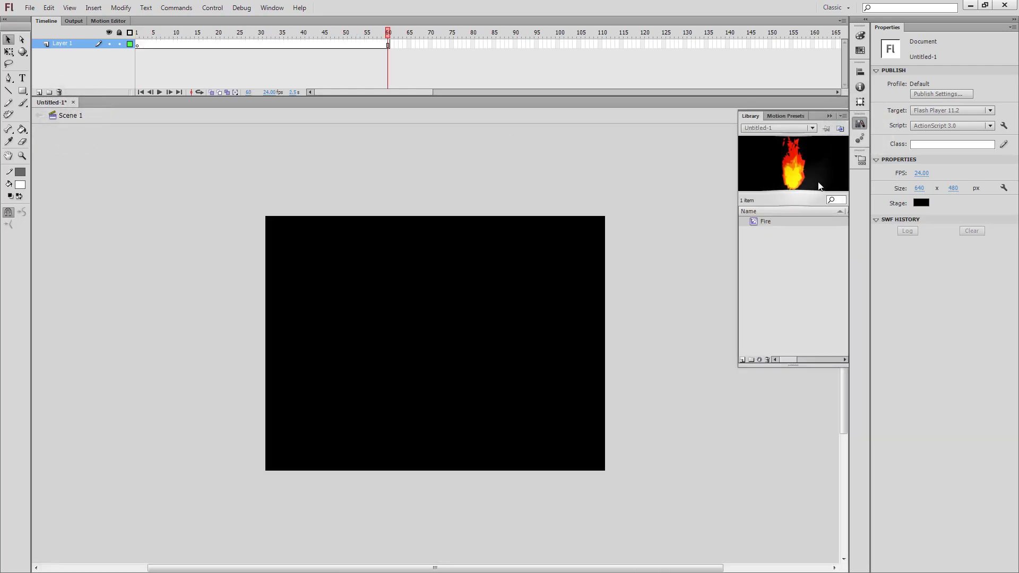
left_click(743, 360)
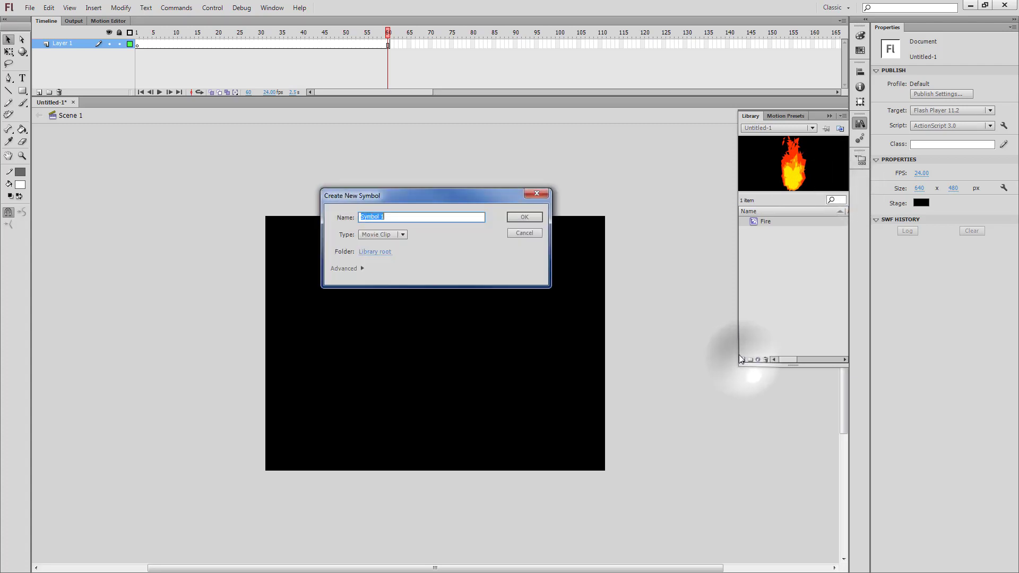
type("Smoke")
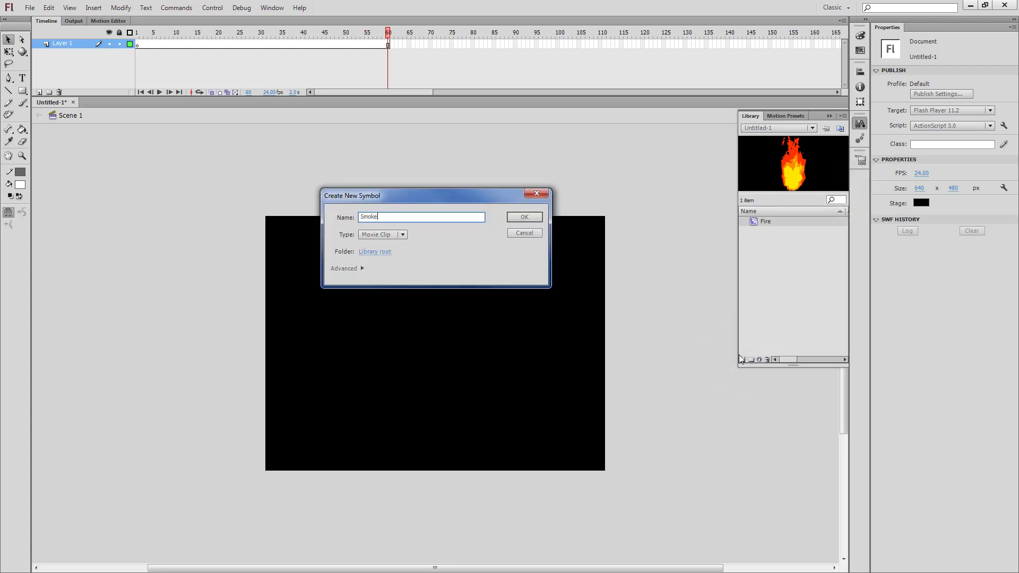
key("Return")
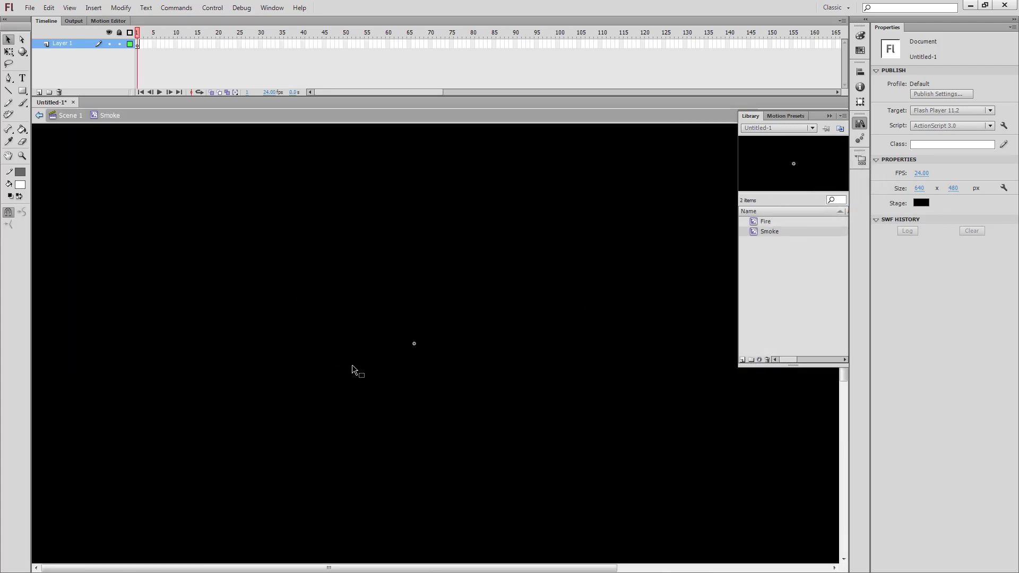
- Generate a Smoke Animation with a duration of 200 frames at the Smoke symbol's centre point using the Deco tool
left_click(860, 128)
key("u")
left_click(949, 84)
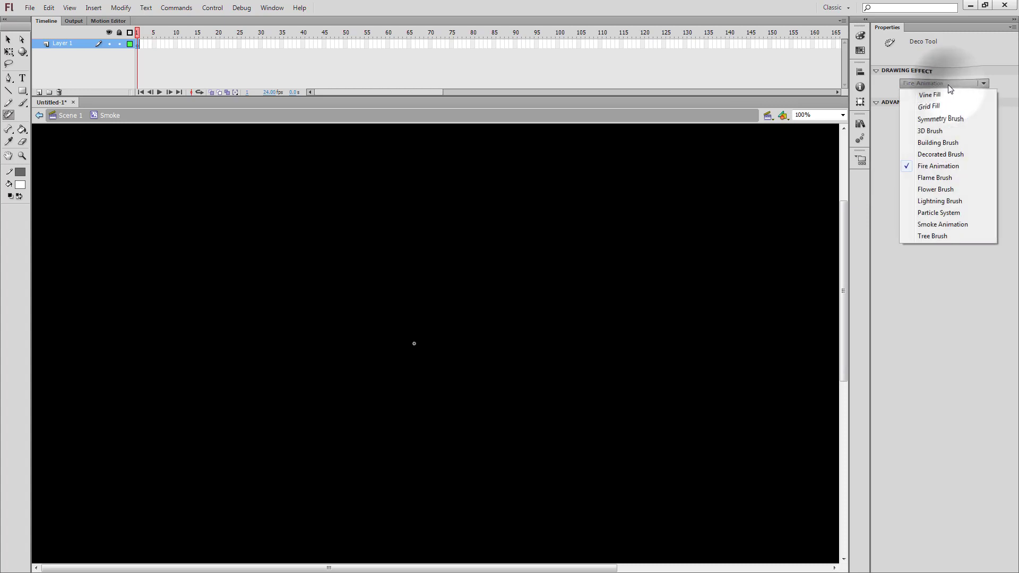
left_click(948, 227)
left_click(967, 138)
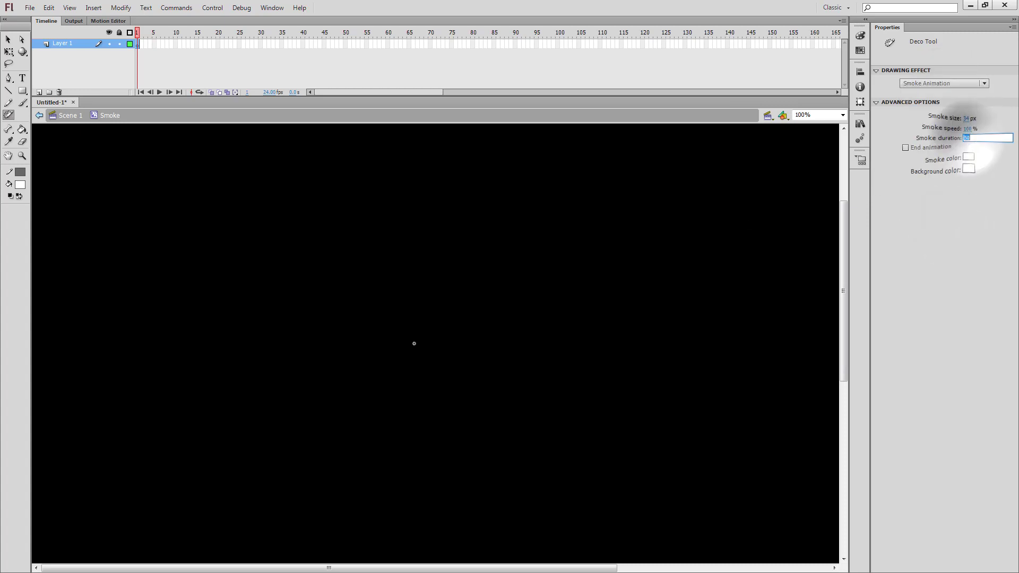
type("200")
key("Return")
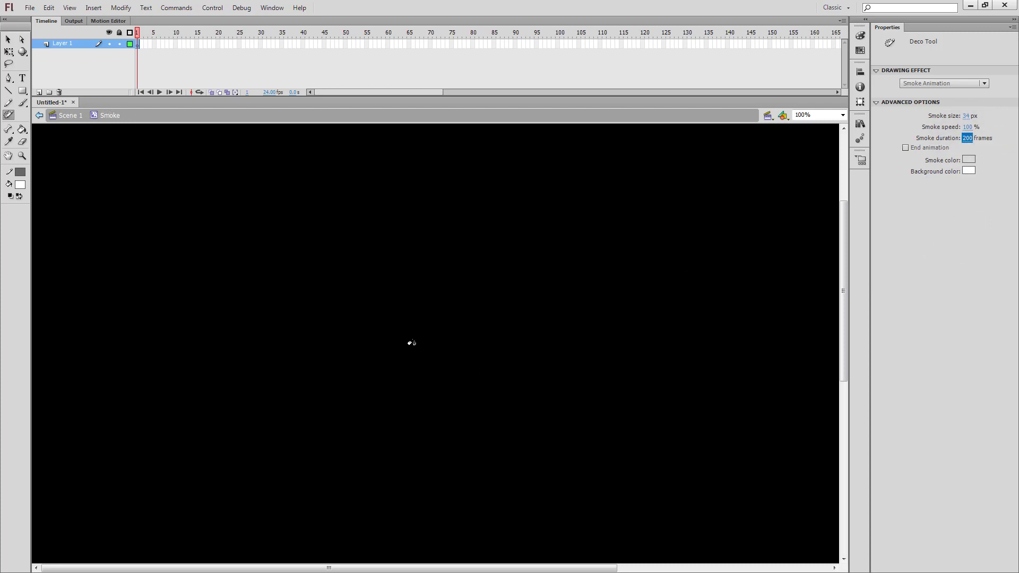
left_click(412, 343)
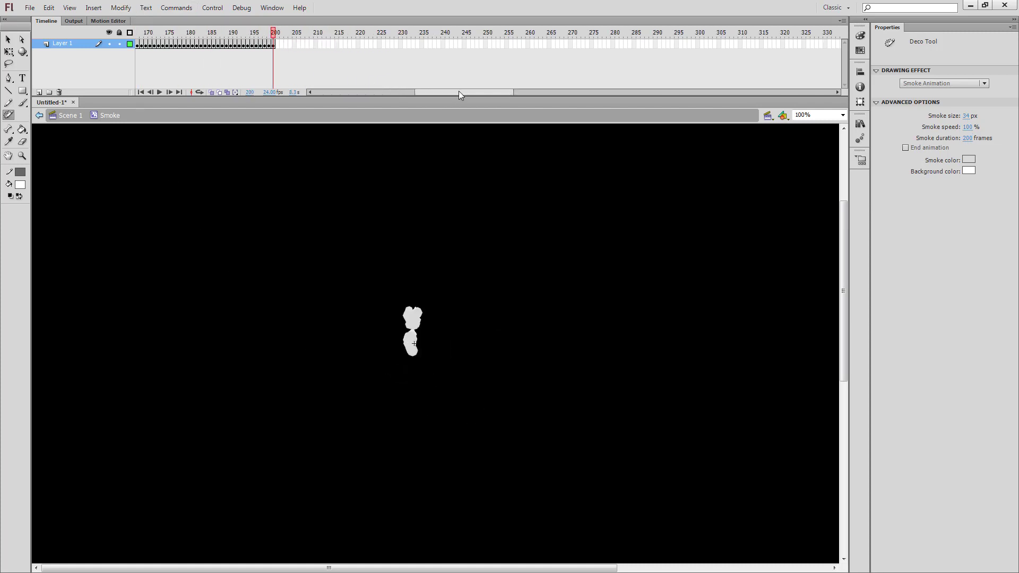
- Remove frames 1 to 100 of the smoke animation
left_click_drag(458, 90, 353, 92)
key("v")
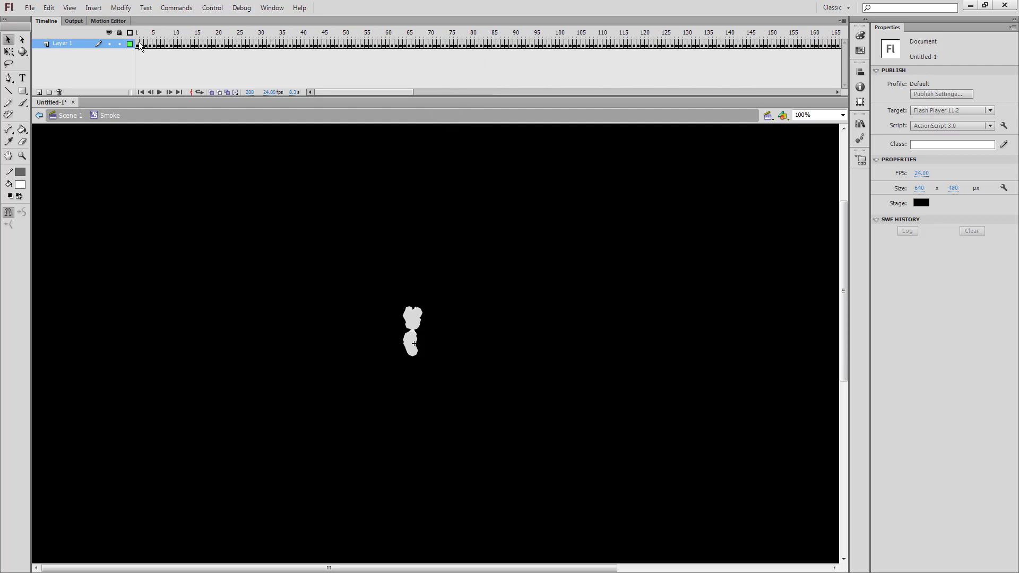
left_click_drag(139, 41, 556, 54)
right_click(558, 45)
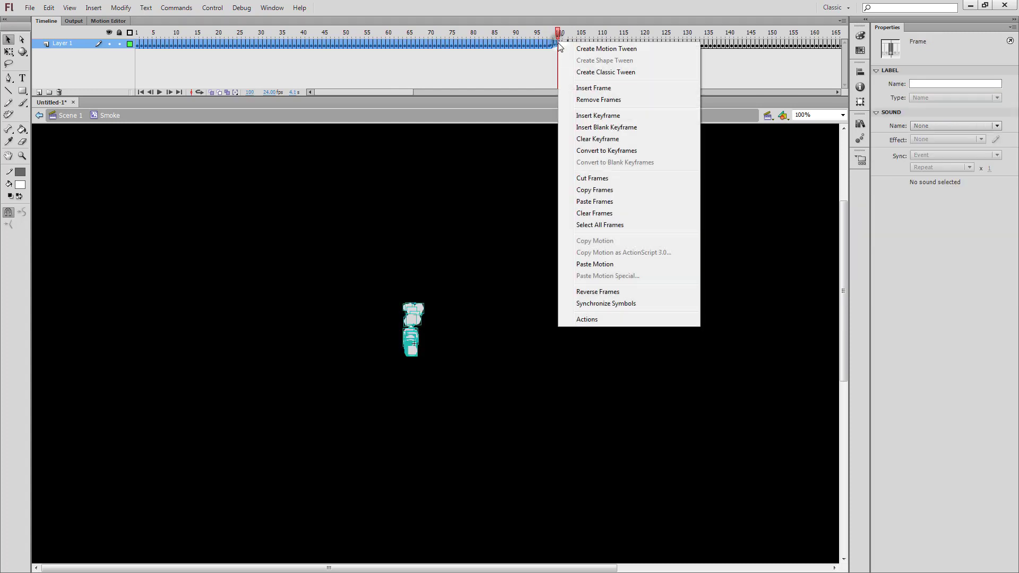
left_click(613, 128)
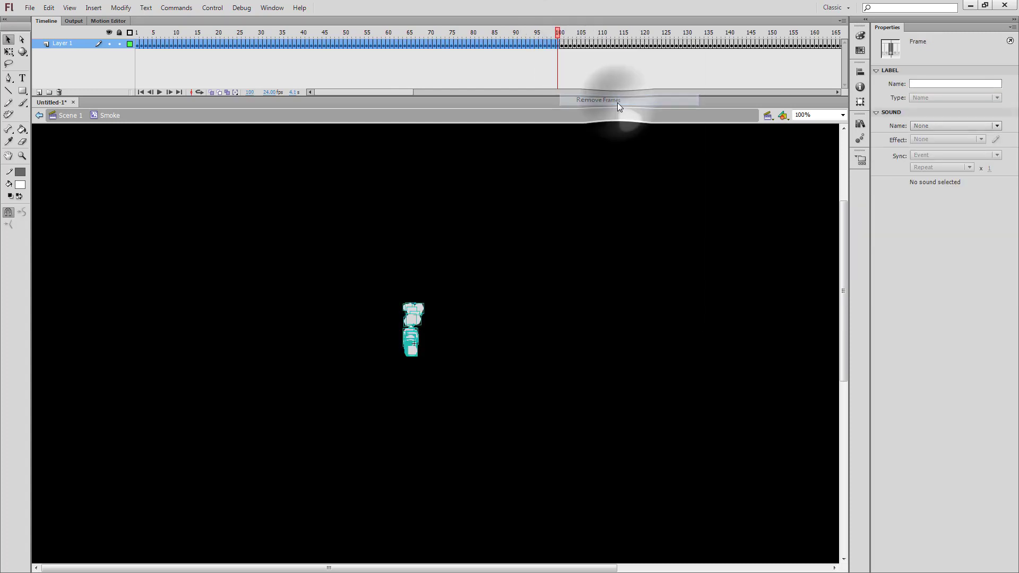
- Return to Scene 1, save the document as Fire Library in the Animate folder and check its library symbols
left_click(69, 115)
left_click(31, 8)
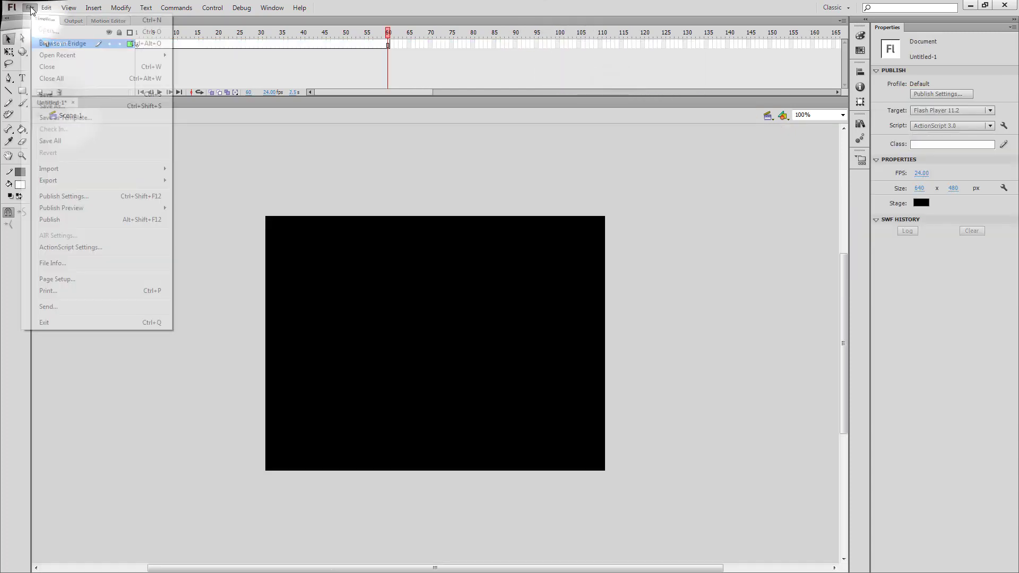
left_click(67, 103)
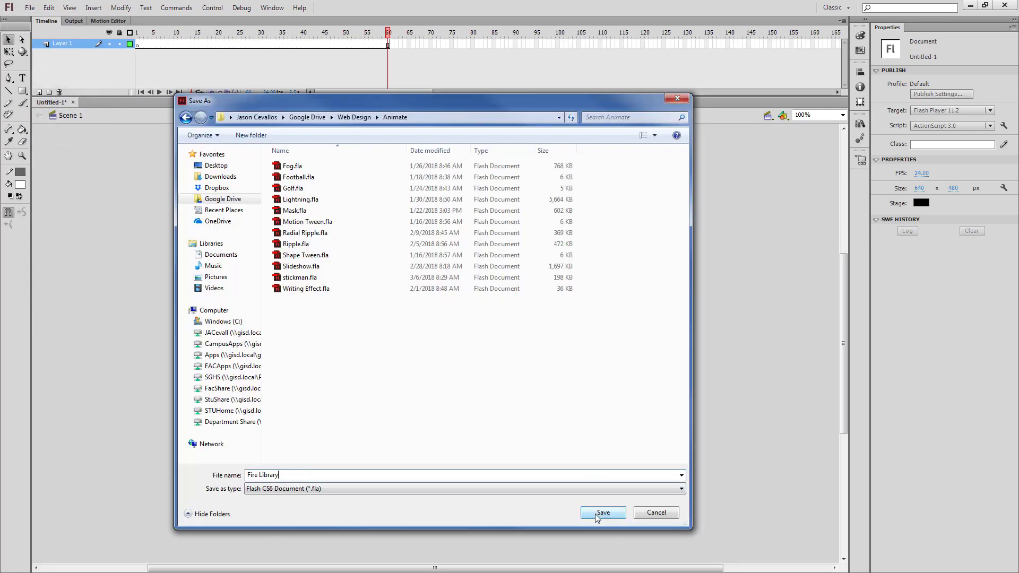
left_click(598, 513)
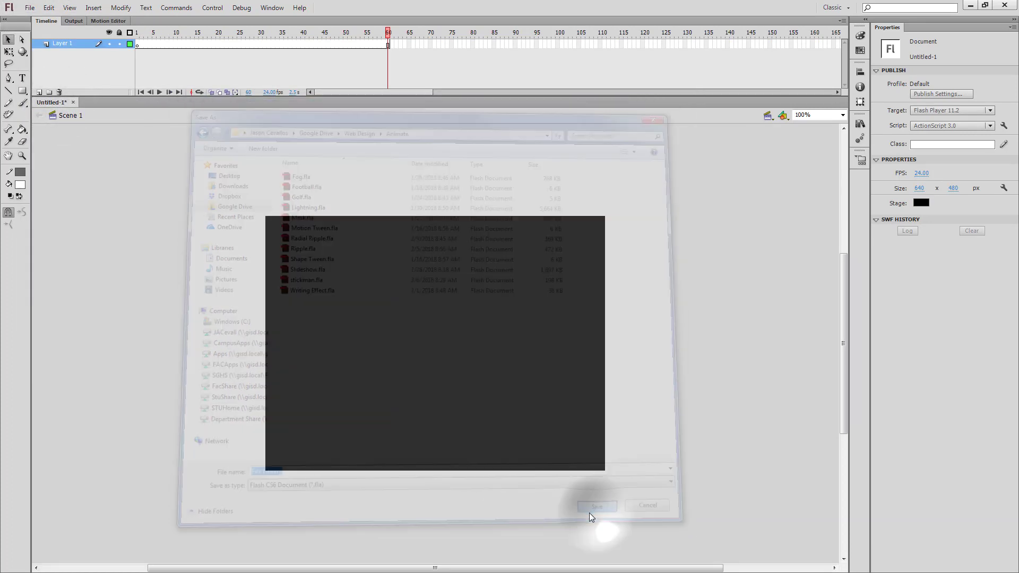
left_click(860, 123)
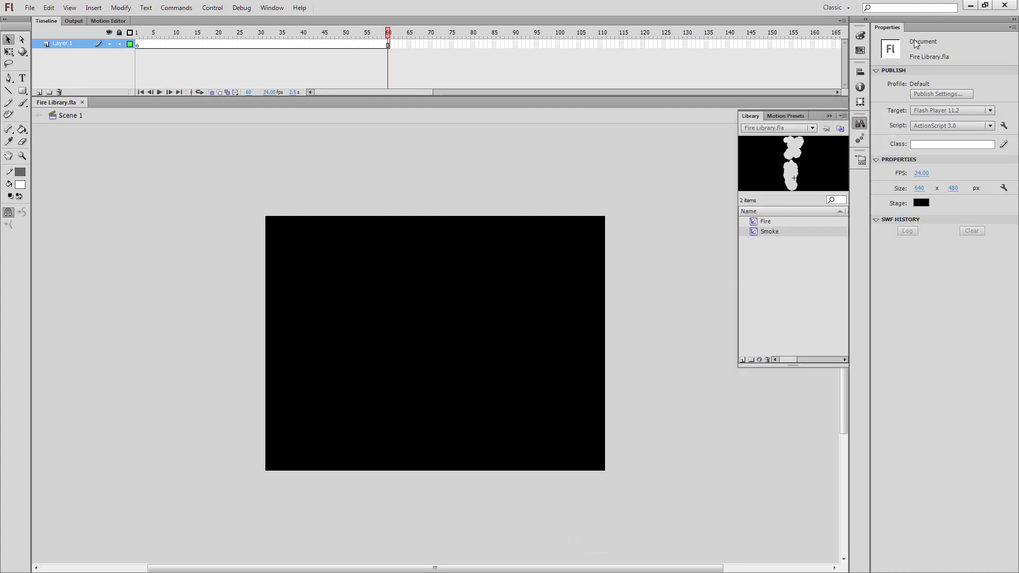
left_click(860, 123)
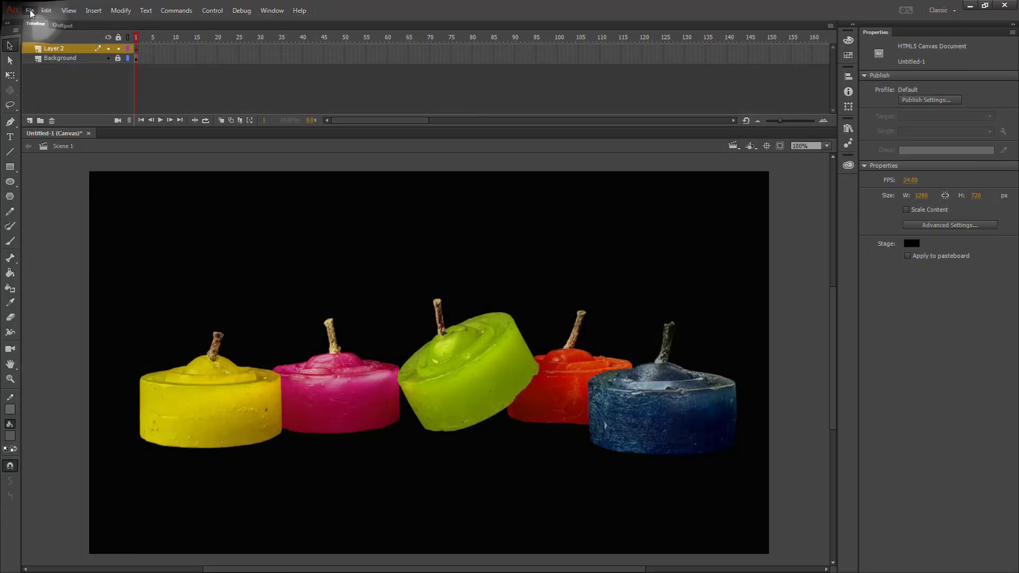
- Switch to Animate, open Fire Library.fla, and return to the Untitled-1 candle document with its library displayed
left_click(30, 12)
left_click(32, 30)
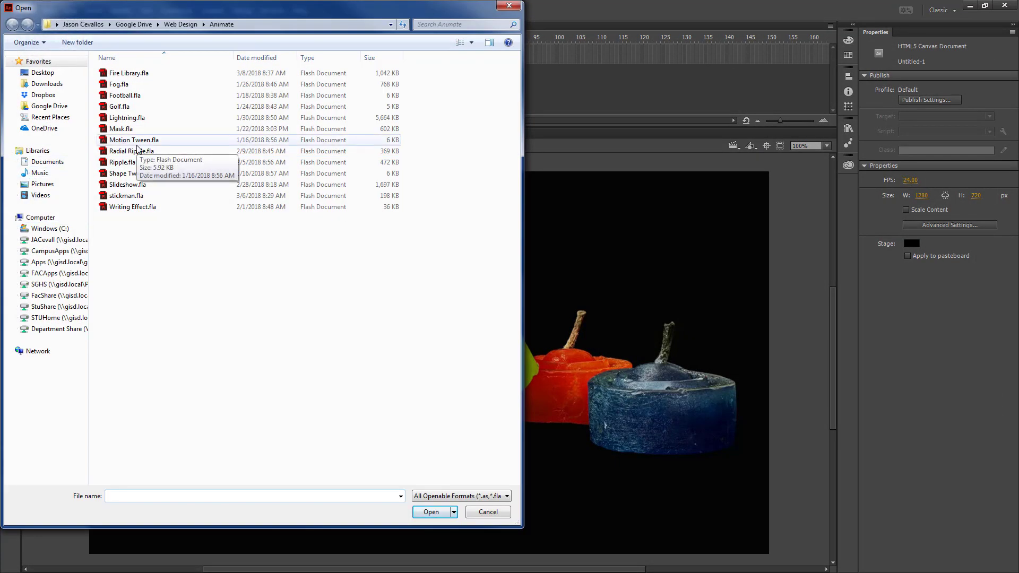
double_click(130, 73)
left_click(54, 134)
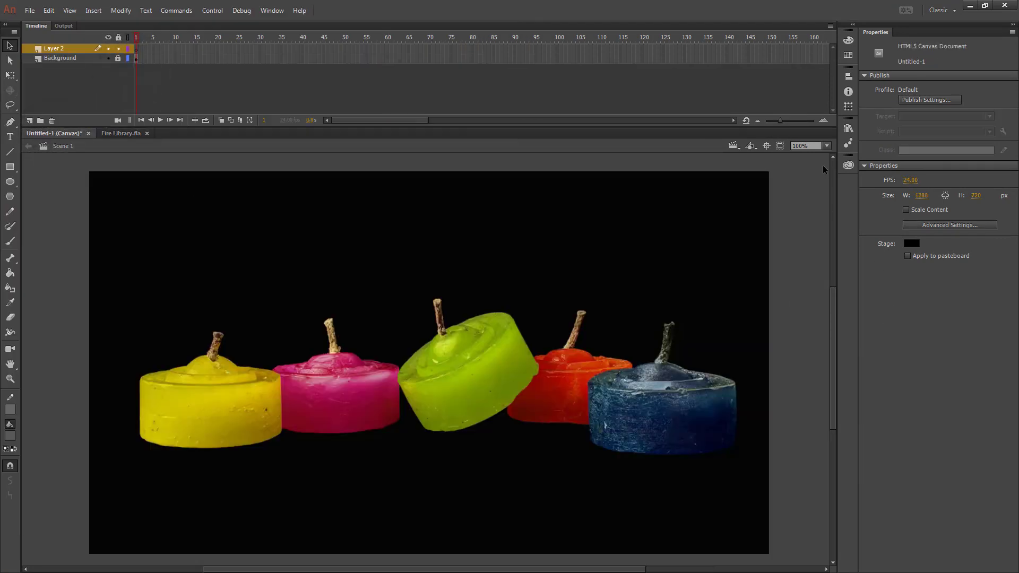
left_click(848, 128)
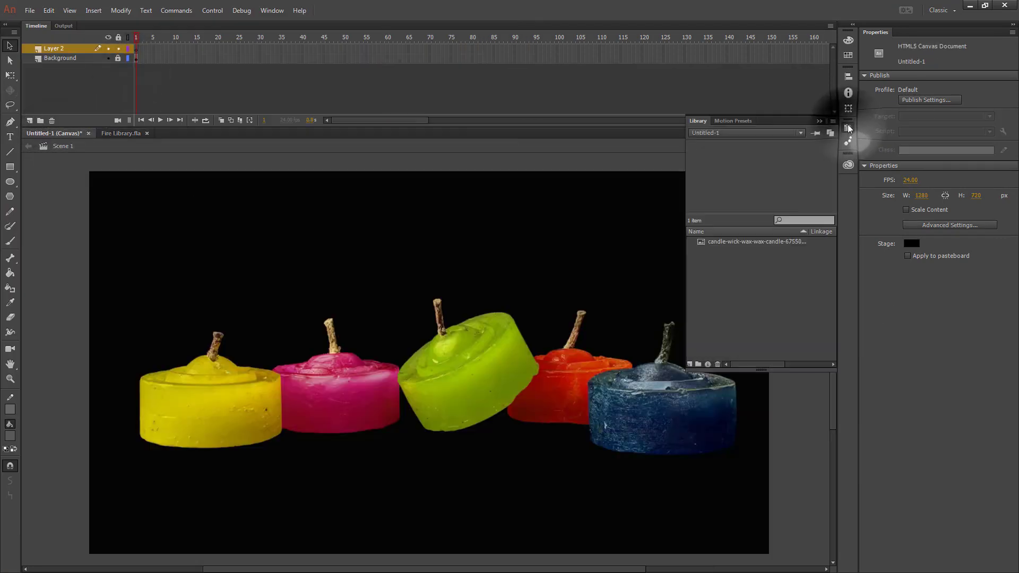
- Place the Fire symbol from the Fire Library.fla library on the stage above the green candle's wick
left_click(726, 134)
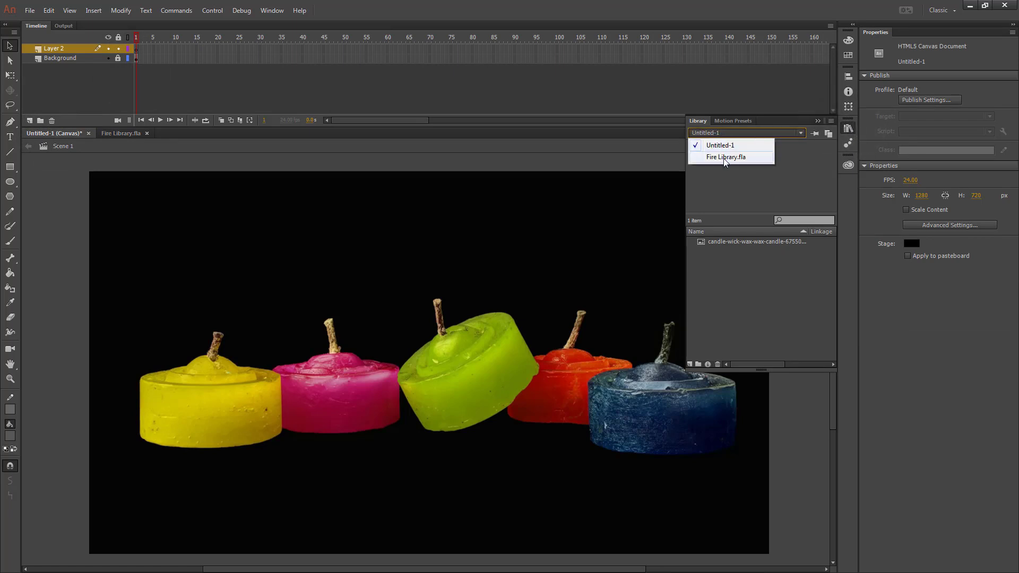
left_click(726, 157)
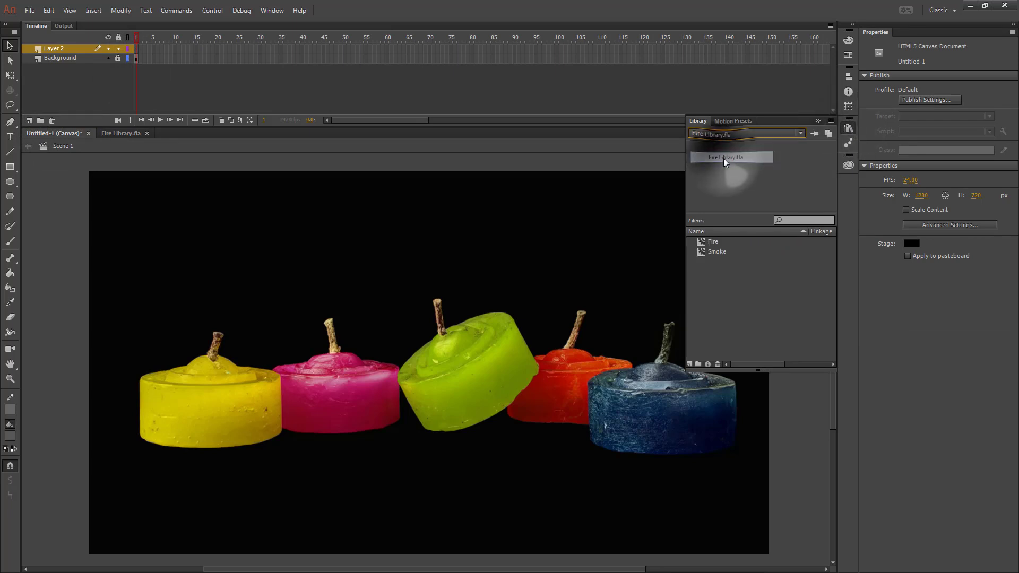
left_click(712, 242)
left_click_drag(759, 187, 440, 278)
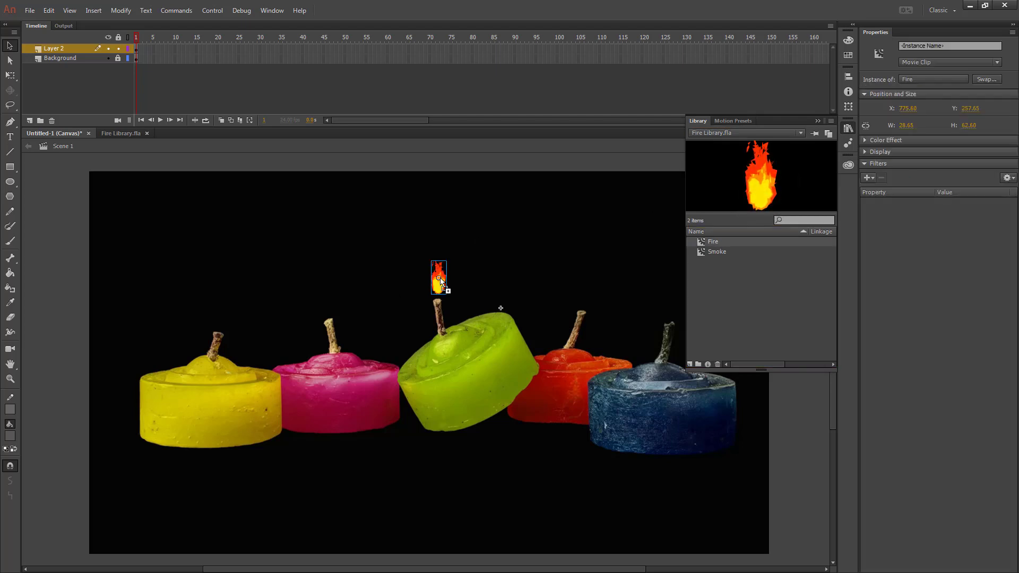
- Enlarge the flame proportionally with Free Transform and seat it on the green candle's wick
left_click(10, 76)
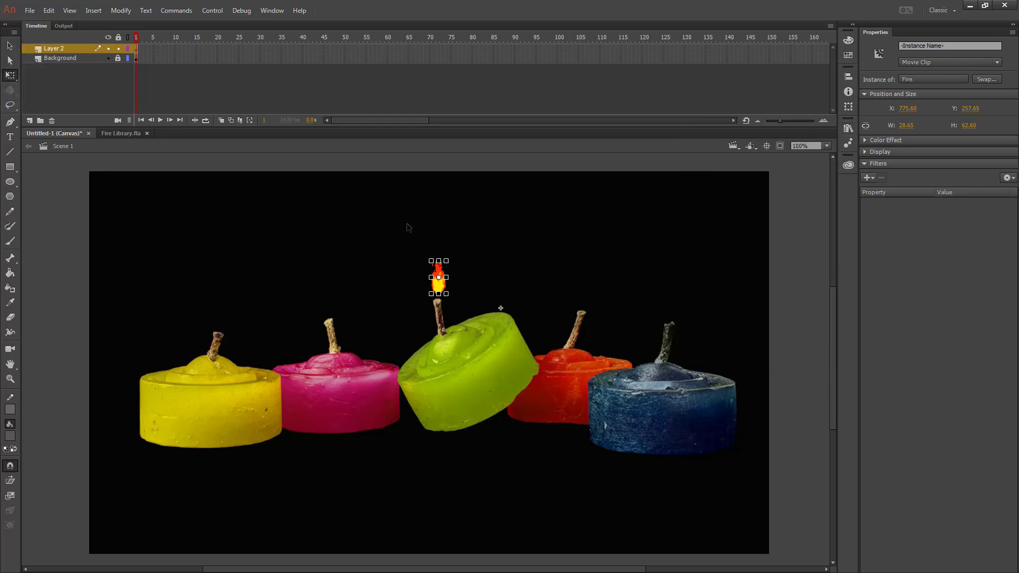
left_click_drag(447, 260, 457, 240)
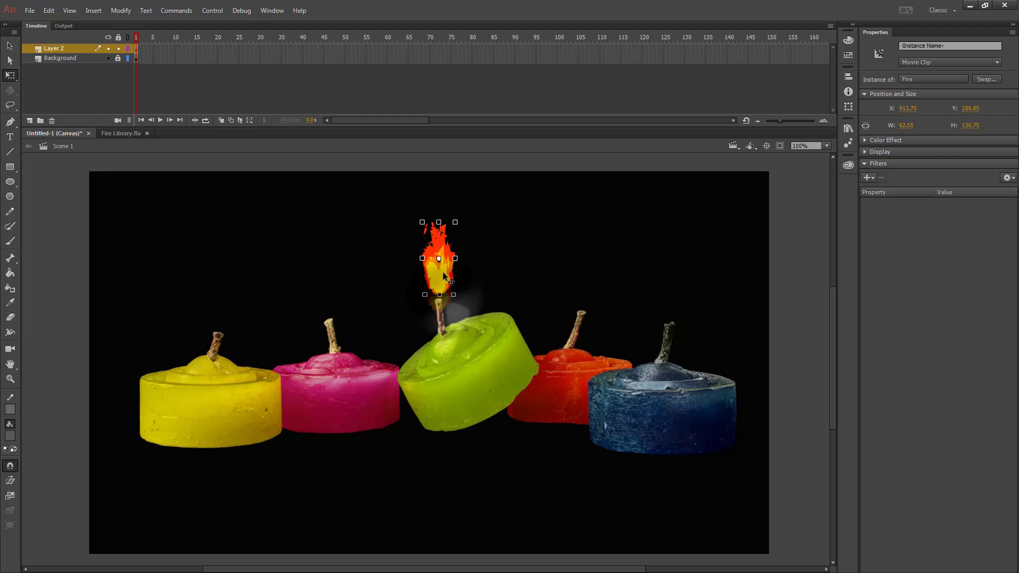
left_click_drag(453, 310, 449, 304)
- Rename Layer 2 as Fire and add a new layer named Smoke above it
double_click(53, 48)
type("Fire")
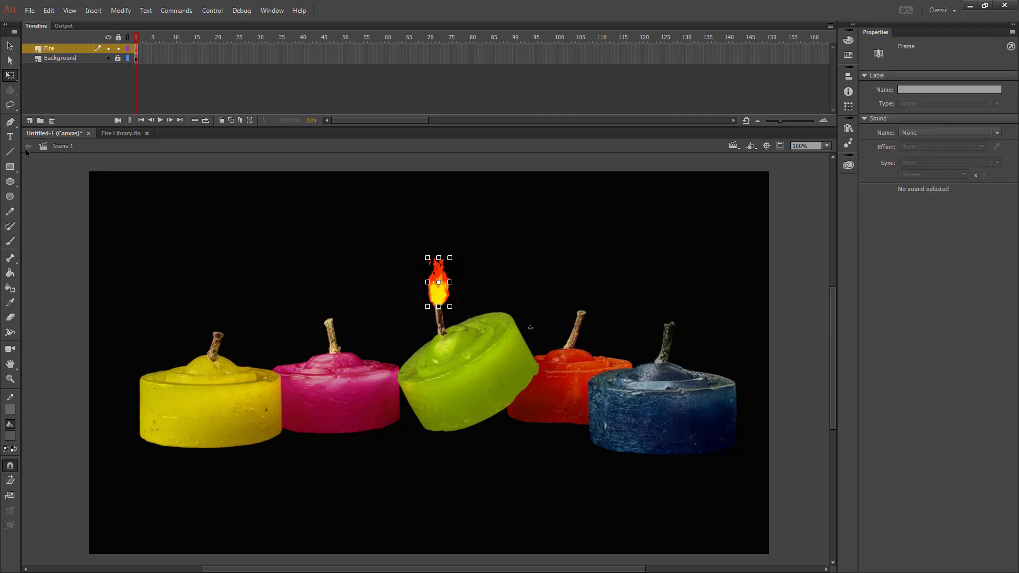
left_click(30, 120)
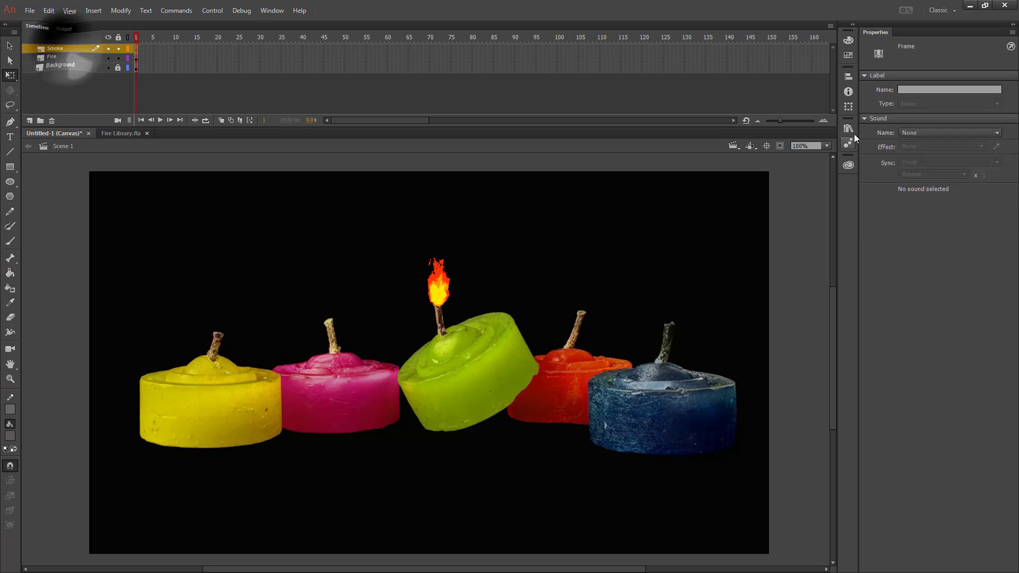
- Place the Smoke symbol from Fire Library.fla above the flame and move the Smoke layer below the Fire layer
left_click(852, 131)
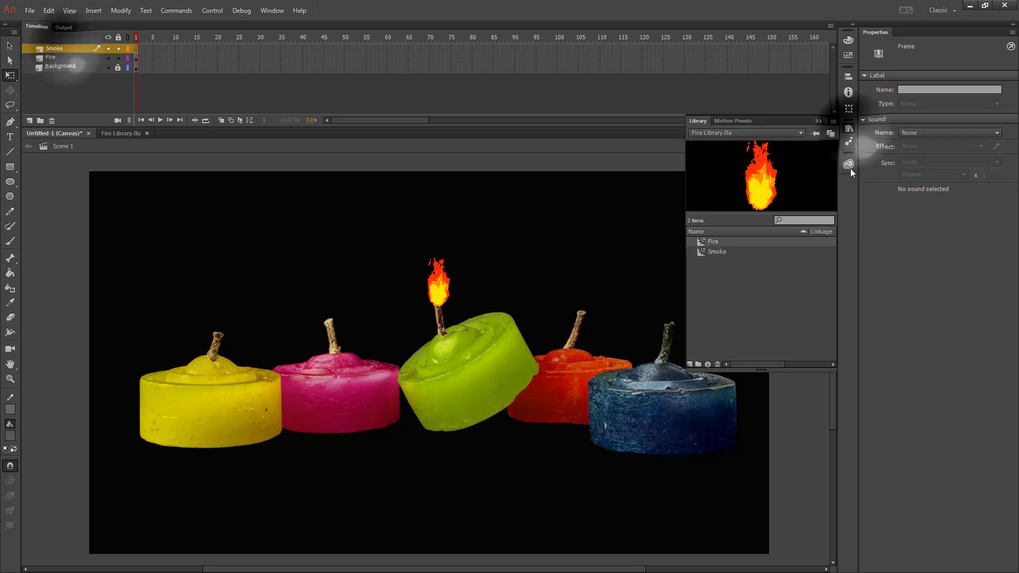
left_click(724, 249)
left_click_drag(712, 185, 430, 243)
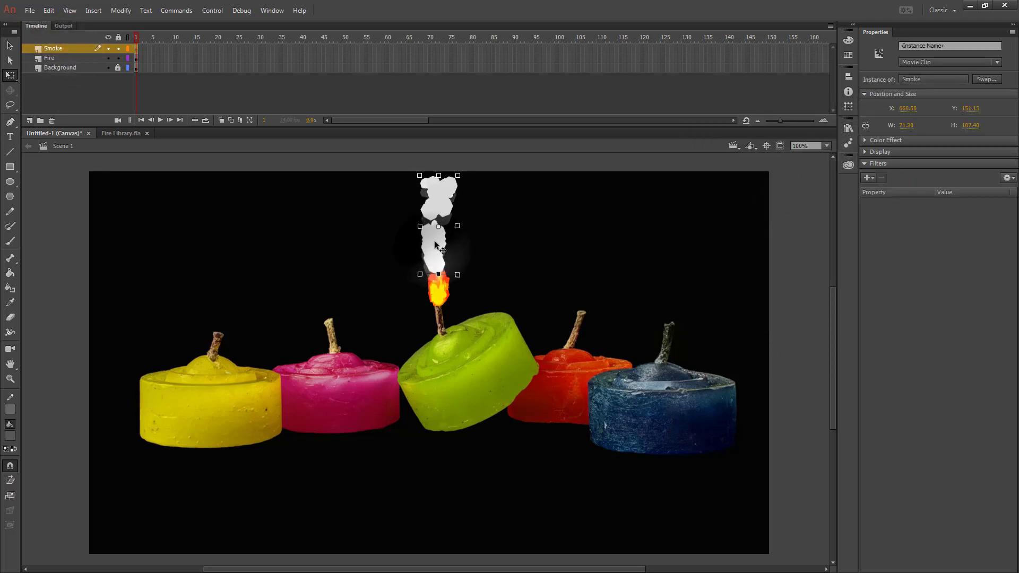
left_click_drag(56, 61, 55, 63)
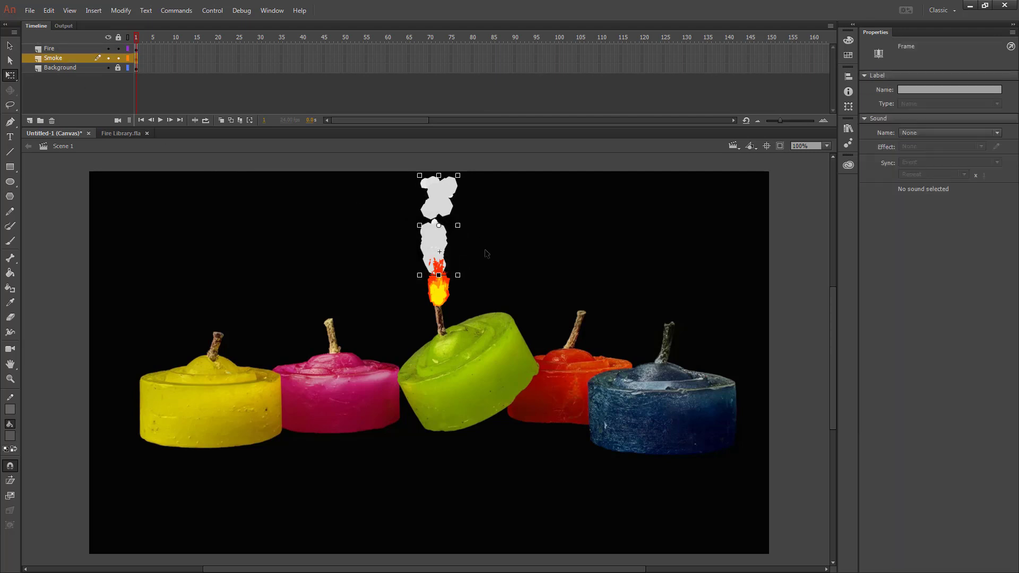
- Shift the smoke slightly down towards the flame and set its color effect to 65% Alpha
left_click_drag(428, 244, 428, 249)
left_click(934, 154)
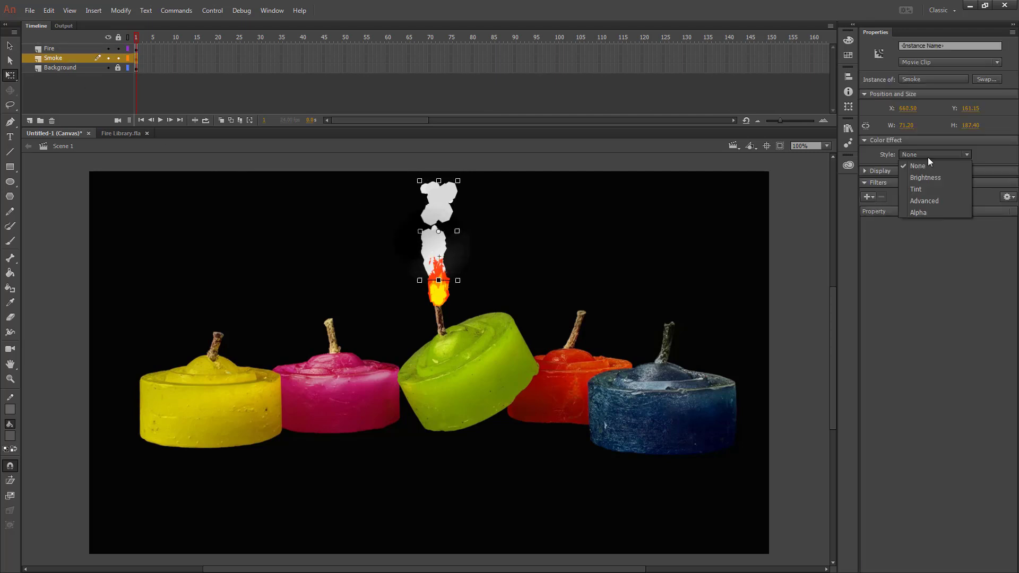
left_click(925, 212)
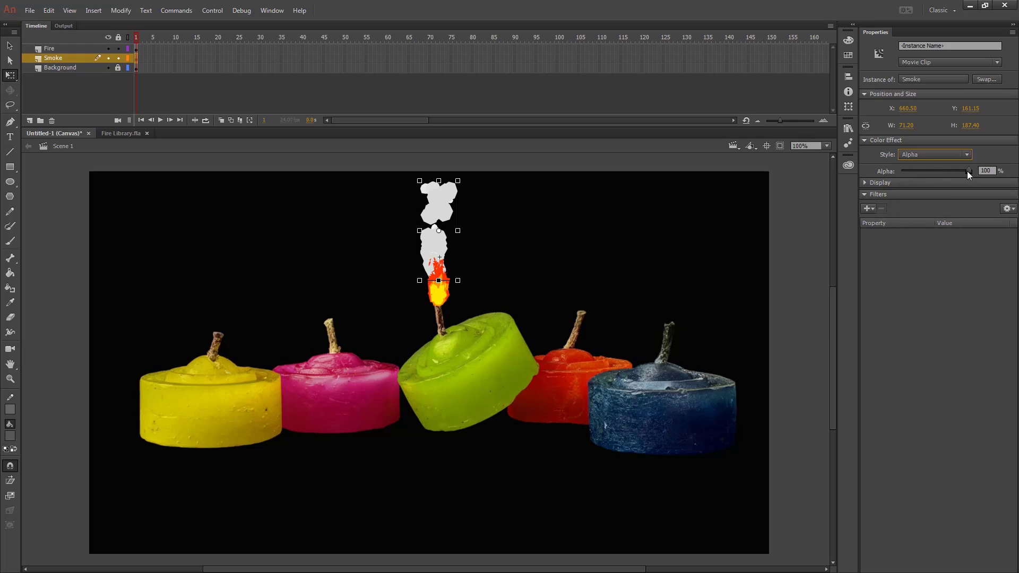
left_click_drag(967, 170, 946, 170)
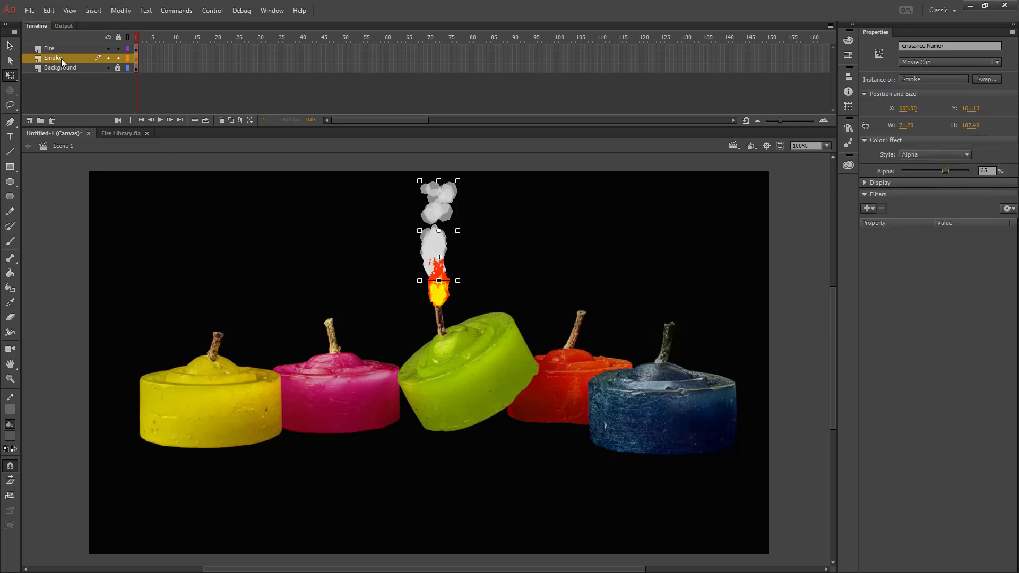
- Test the candle animation in the browser, letting the long-running export script continue, and close the preview
key("ctrl+Return")
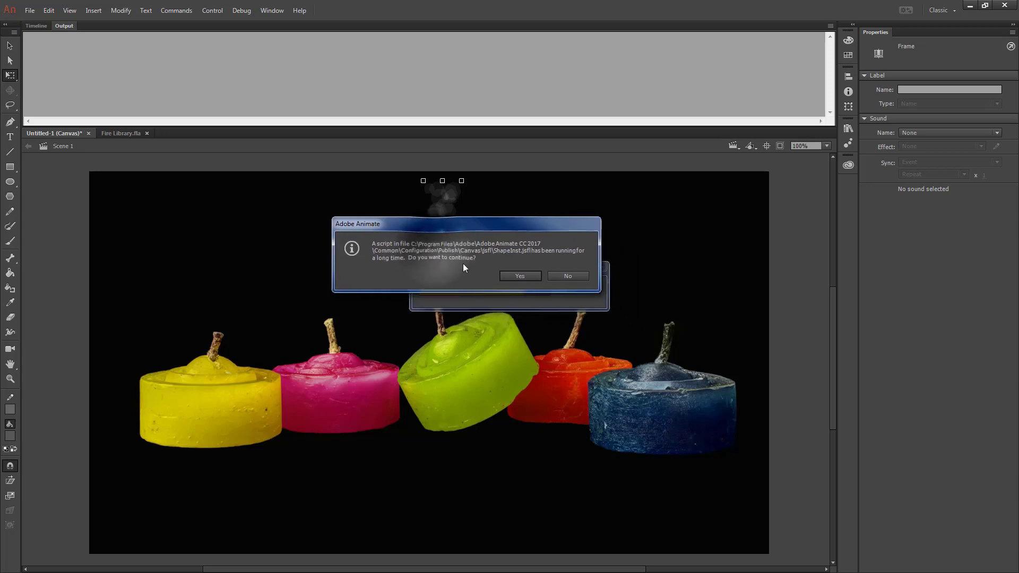
left_click(519, 275)
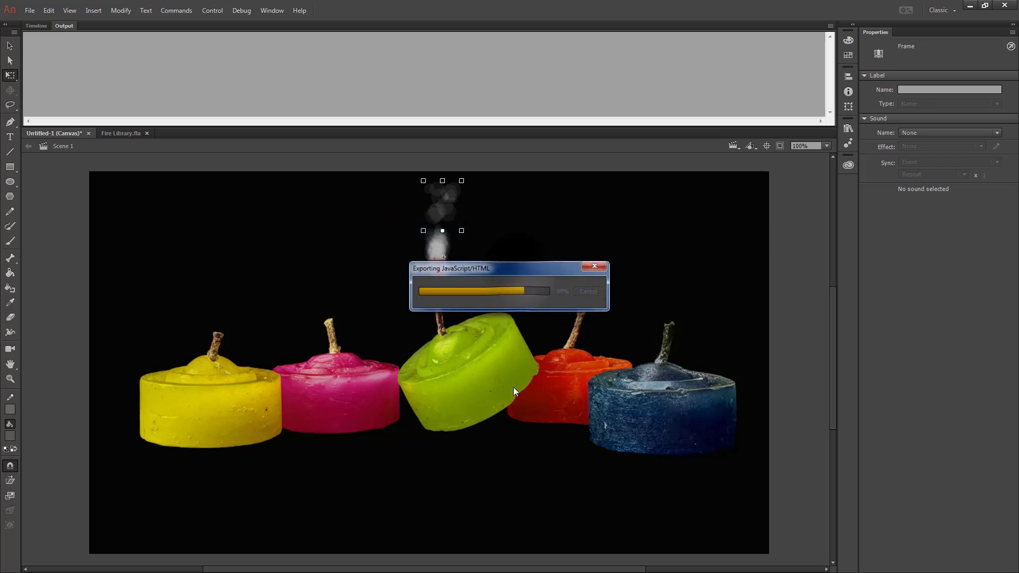
left_click(575, 307)
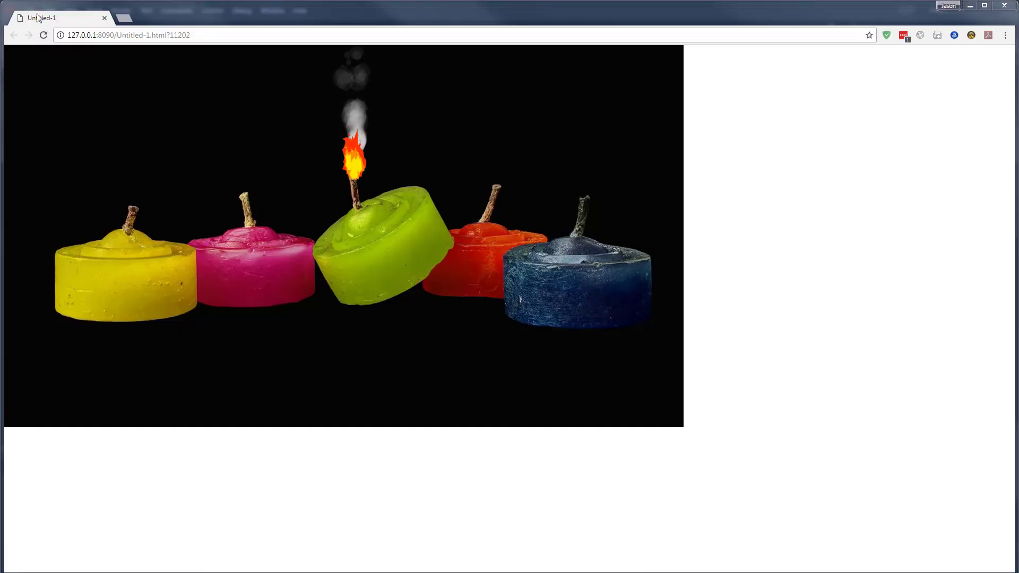
middle_click(64, 15)
- Save the candle document as Fire in the Web Design Animate folder
left_click(30, 10)
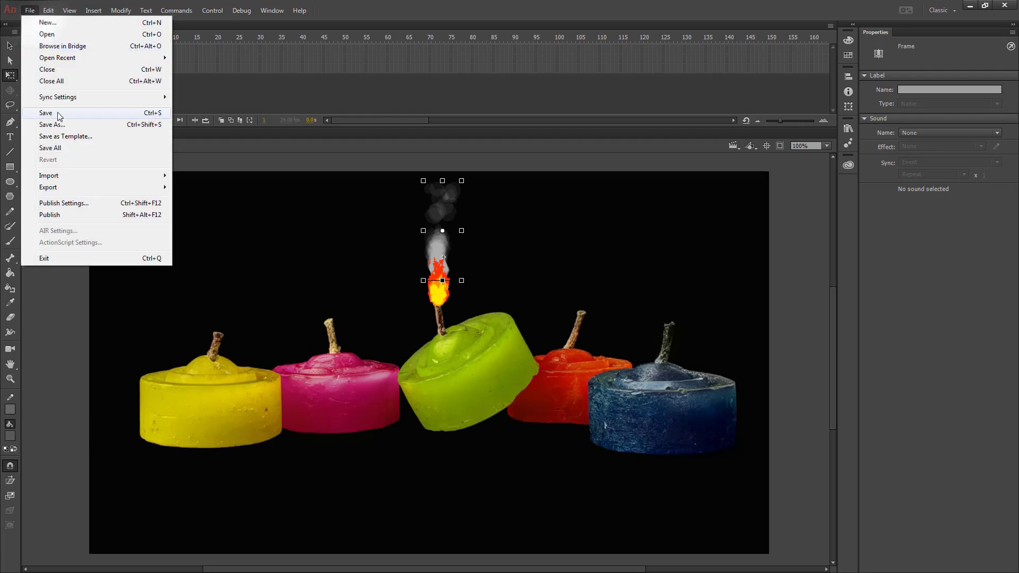
left_click(59, 114)
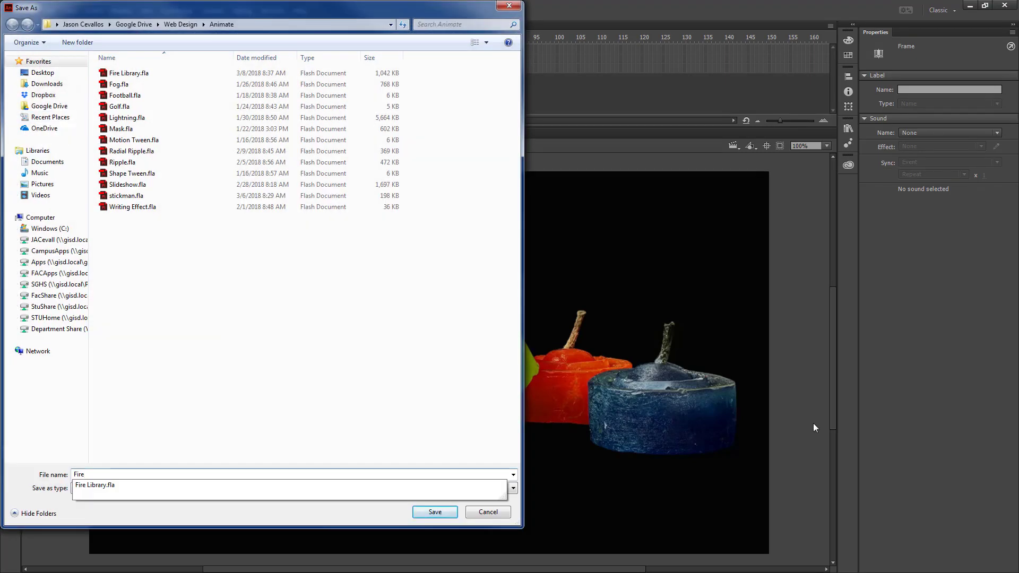
left_click(435, 512)
left_click(435, 512)
- Publish the document as Fire.js into the Website's Animate folder, letting the script continue, and close the document
left_click(29, 10)
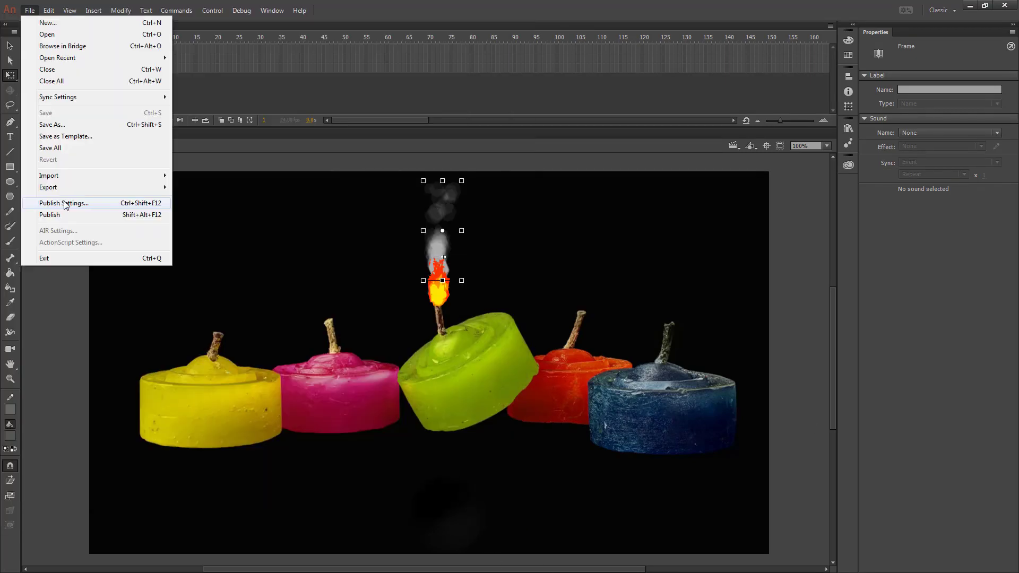
left_click(48, 200)
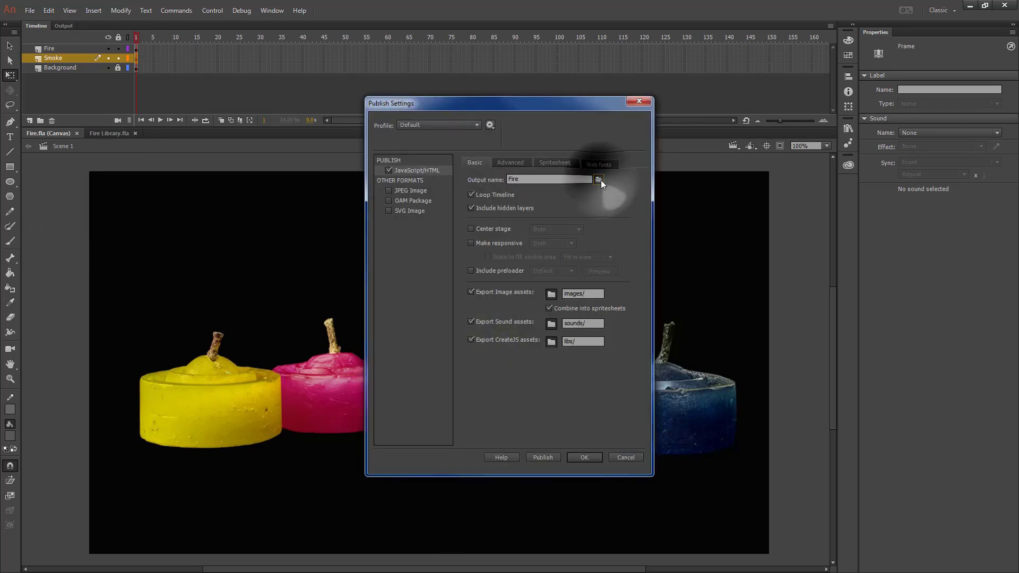
left_click(598, 179)
left_click(796, 557)
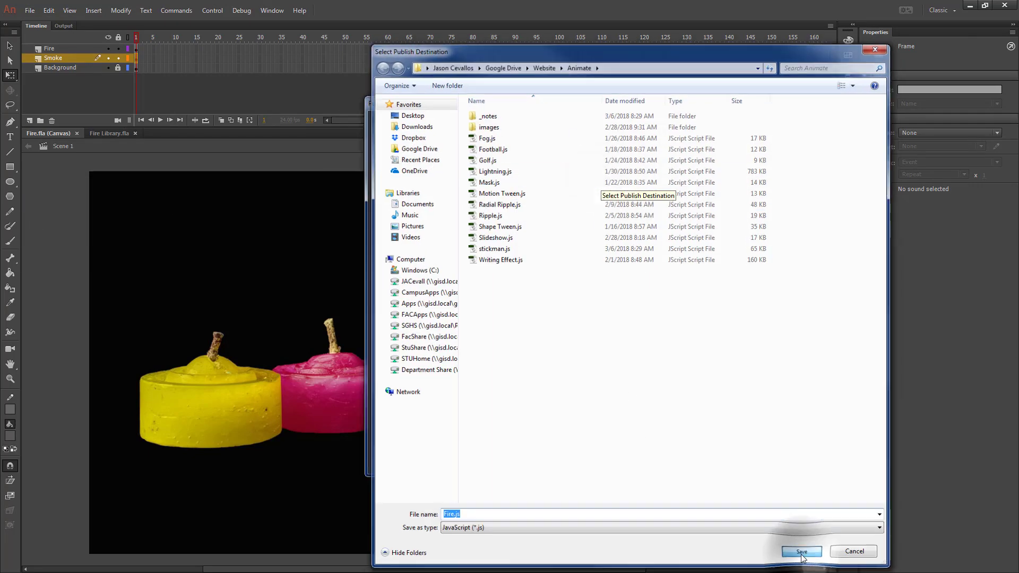
left_click(549, 457)
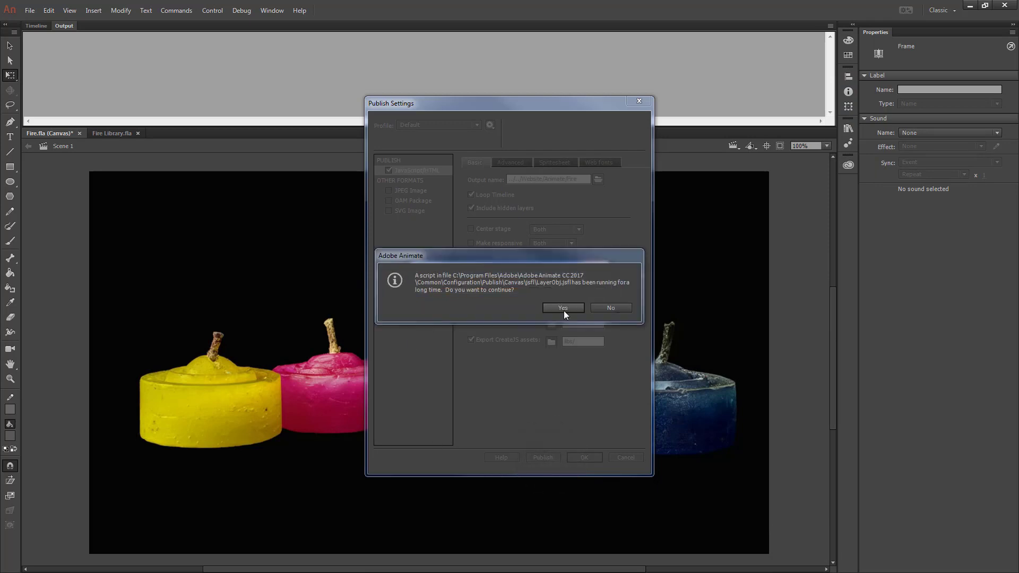
left_click(564, 310)
left_click(584, 456)
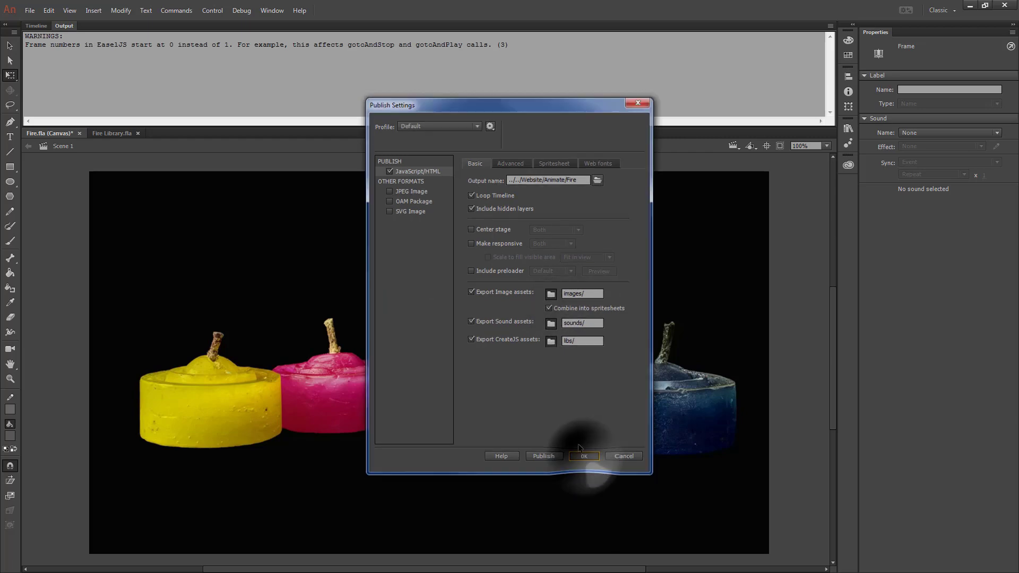
key("ctrl+w")
- Switch to Dreamweaver, refresh the site files, link Fire.html below stickman on index.html and save the page
left_click(469, 303)
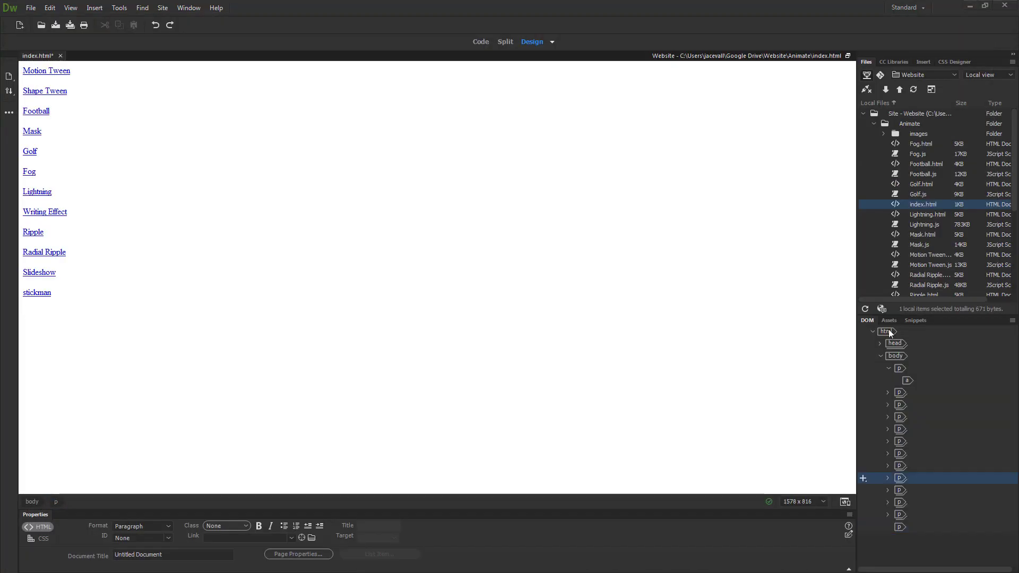
left_click(865, 308)
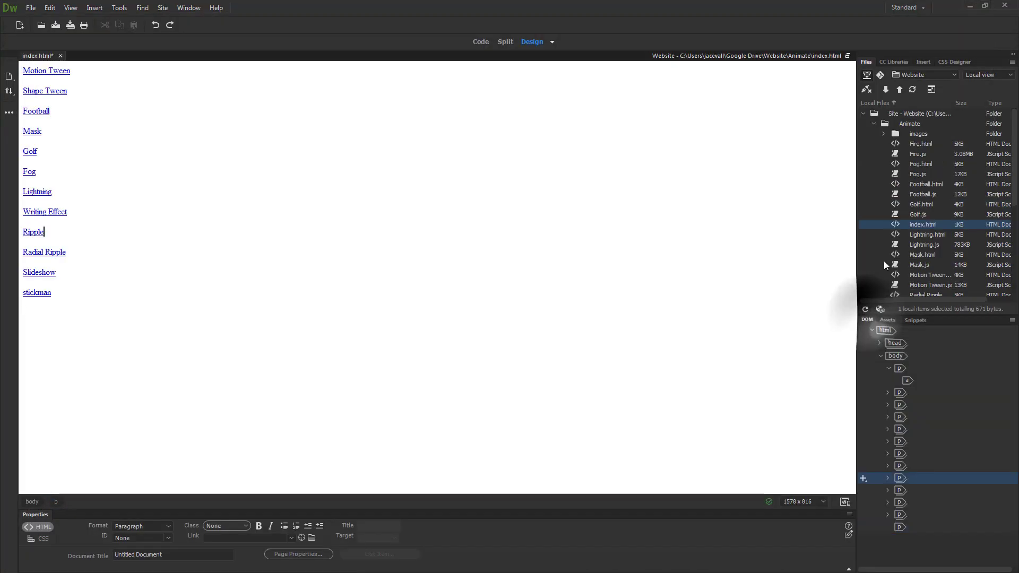
left_click_drag(920, 144, 32, 319)
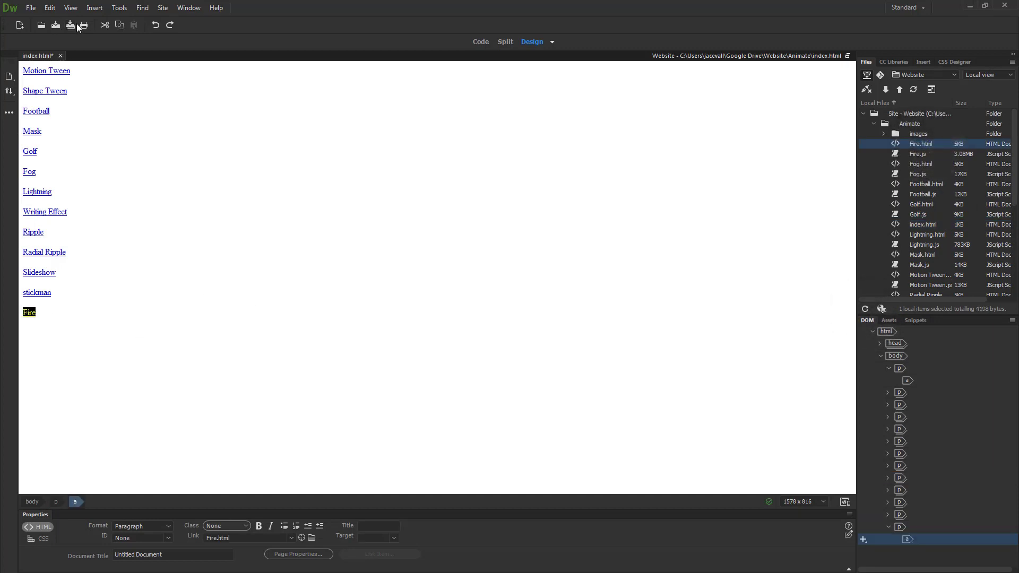
key("ctrl+s")
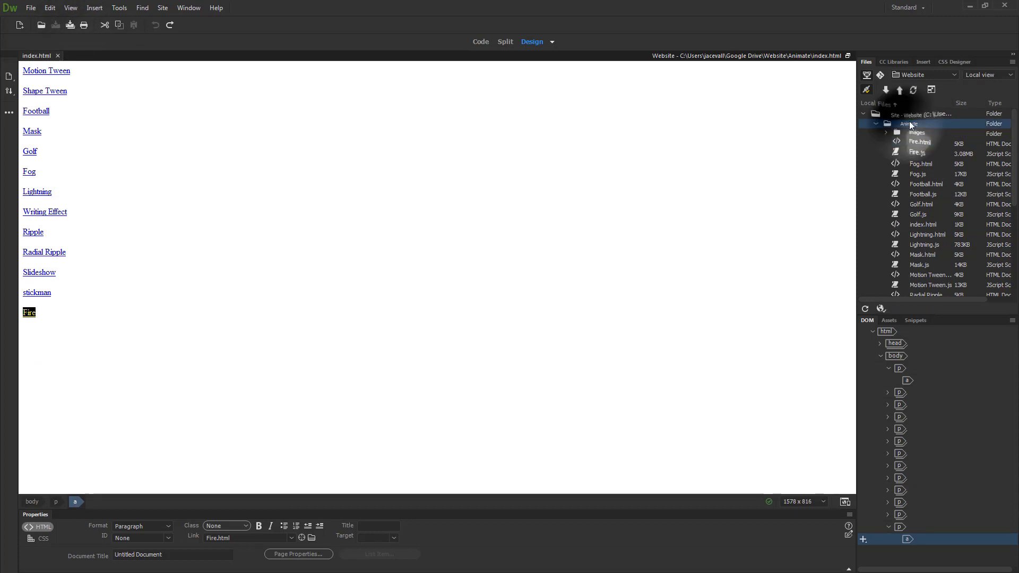
- Upload the Animate folder and open the Fire link from the published website's Animate page
left_click(910, 123)
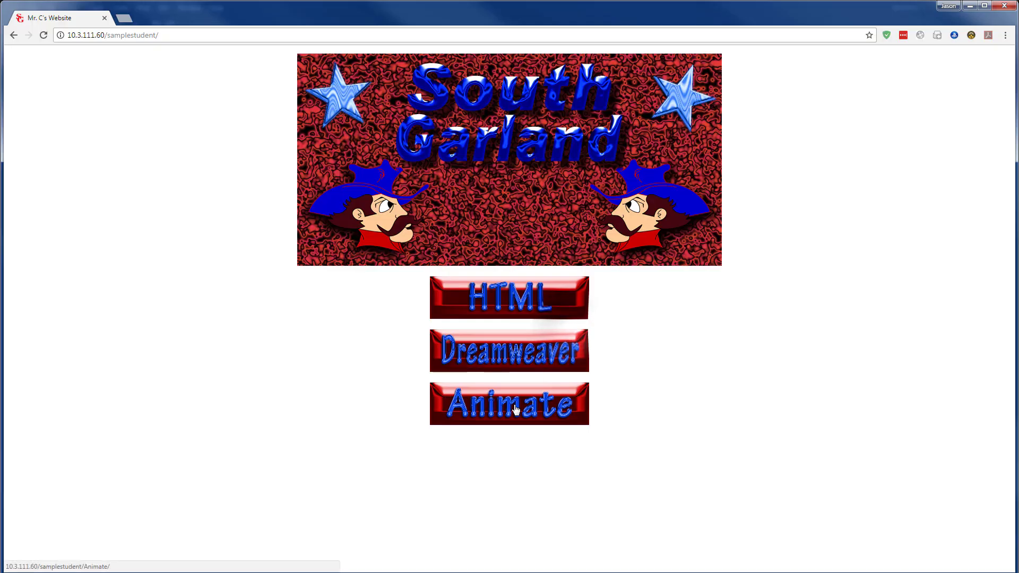
left_click(509, 403)
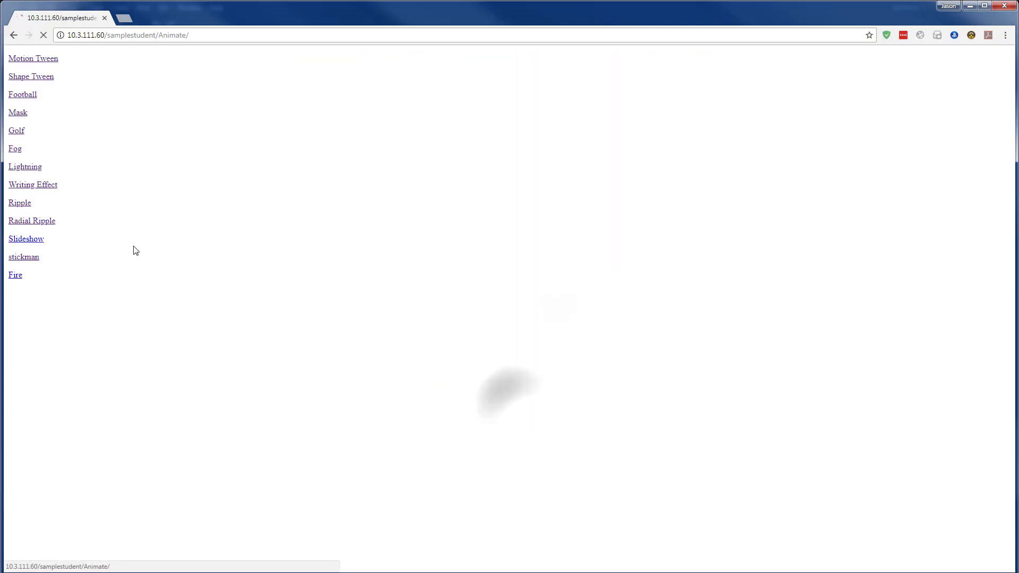
left_click(16, 275)
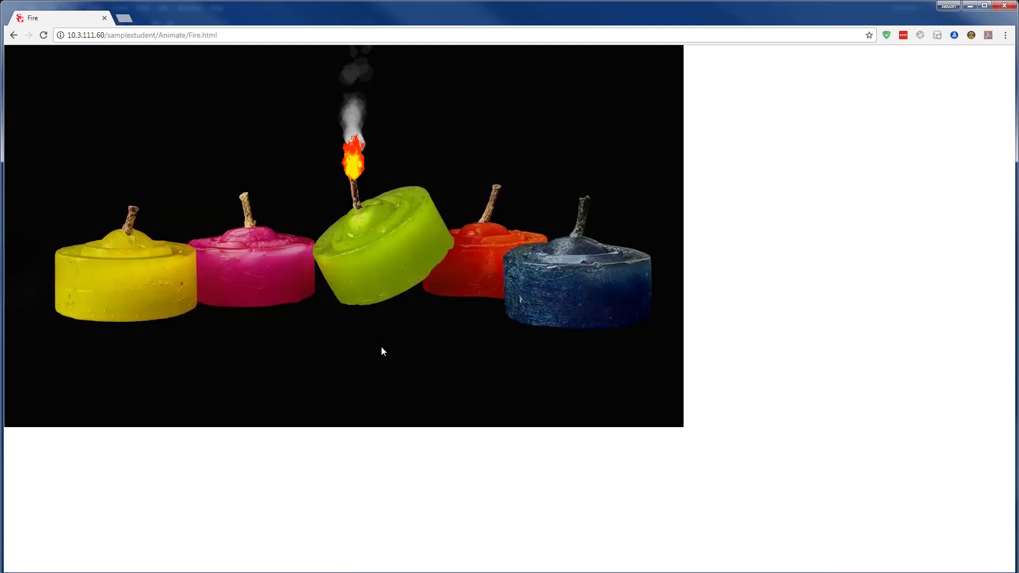